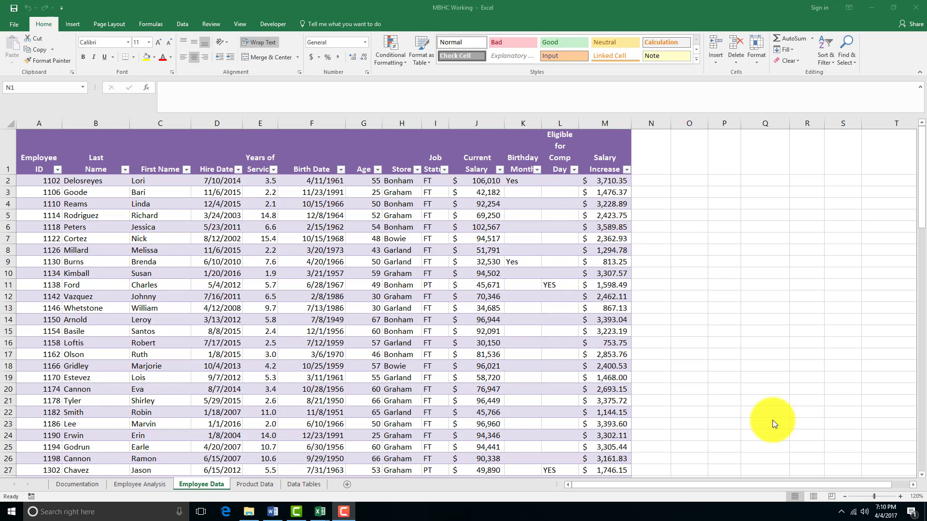
Add a new table column with the header Bonus Amount in cell N1 of the Employee Data sheet
click(638, 160)
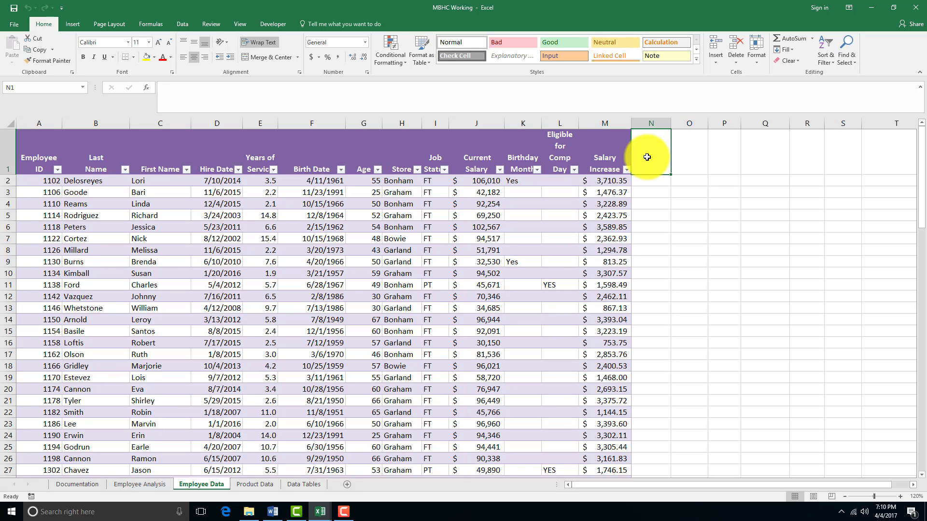
text(Bonus)
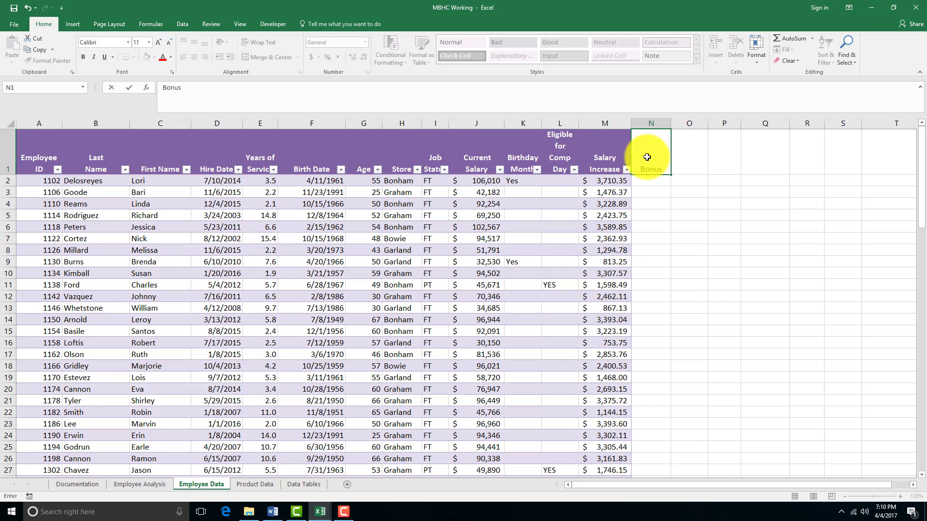
text( Amount)
key(Return)
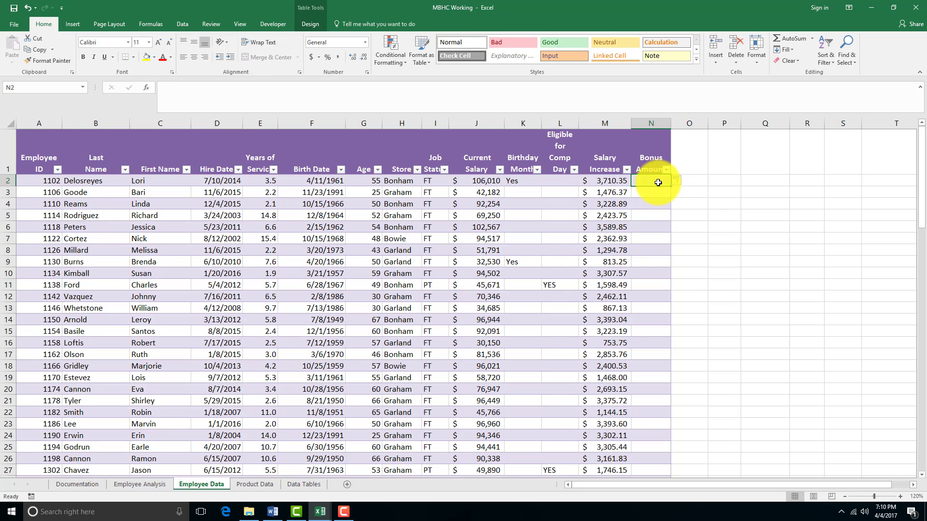
Build an IF function in cell N2 with the logical test [@[Years of Service]]>=10
text(=I)
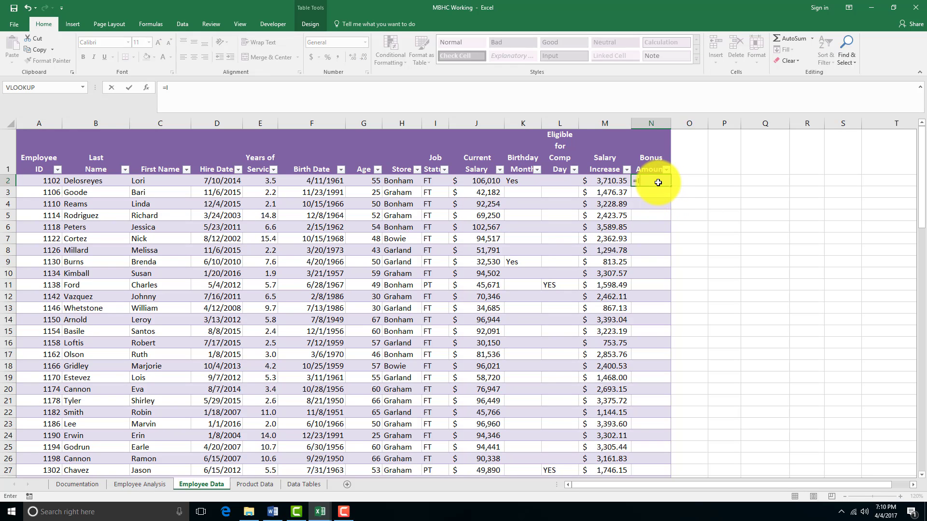
text(F()
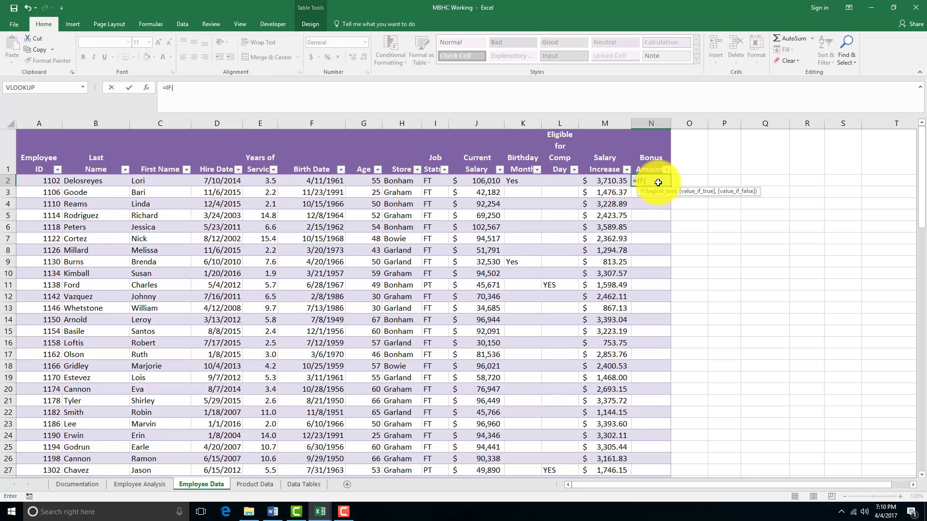
click(171, 86)
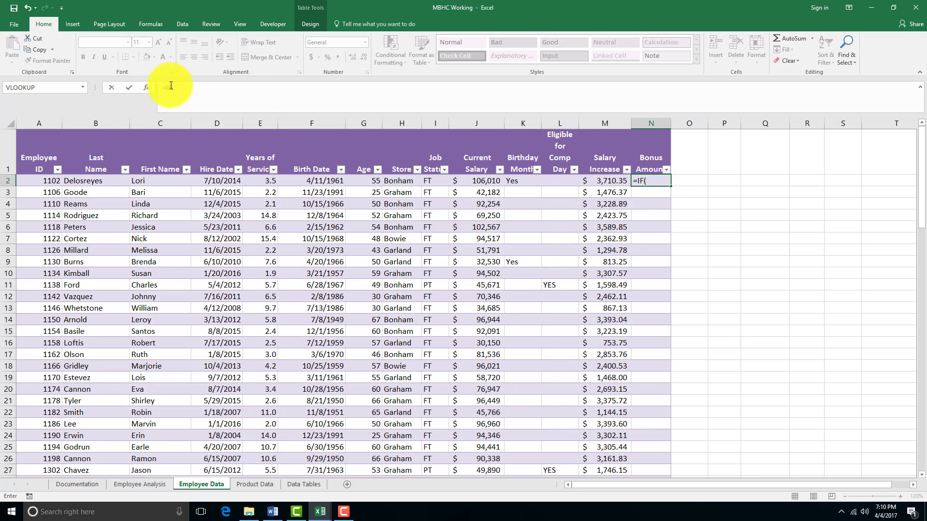
click(147, 89)
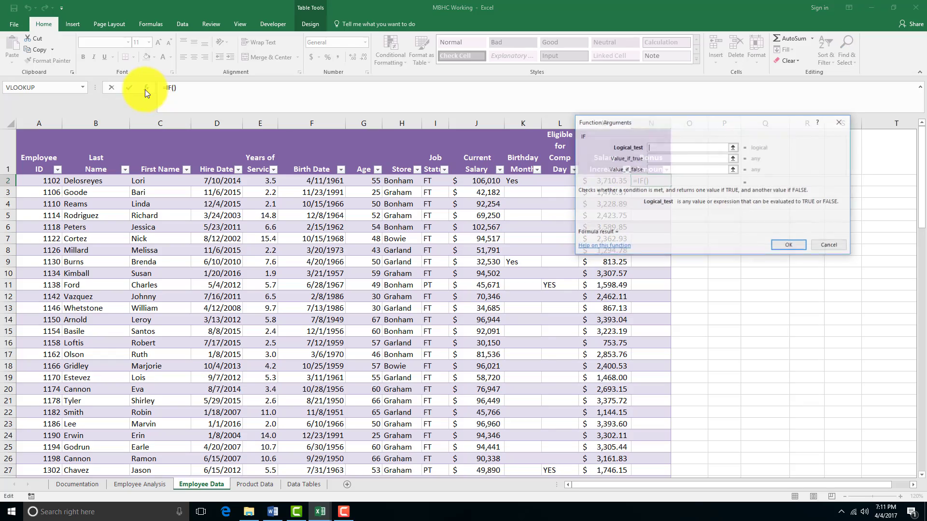
drag(685, 127, 408, 154)
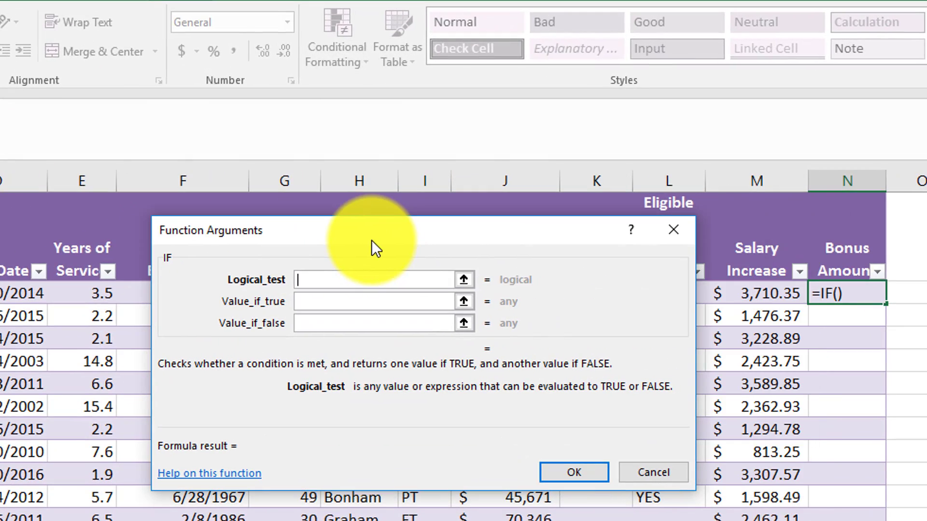
drag(372, 239, 344, 281)
click(72, 292)
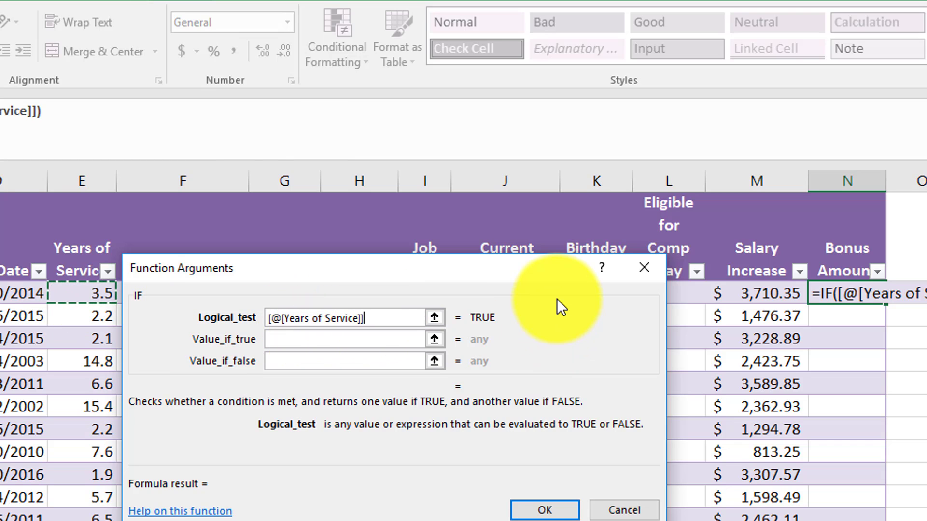
text(>=)
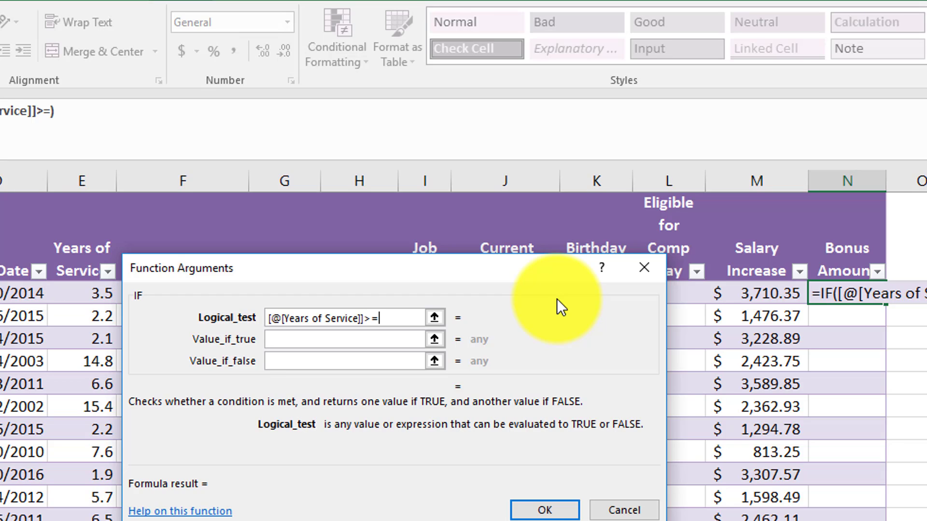
text(10)
Set the value if true to the absolute reference 'Data Tables'!$B$19, the bonus for 10+ years of service
click(371, 344)
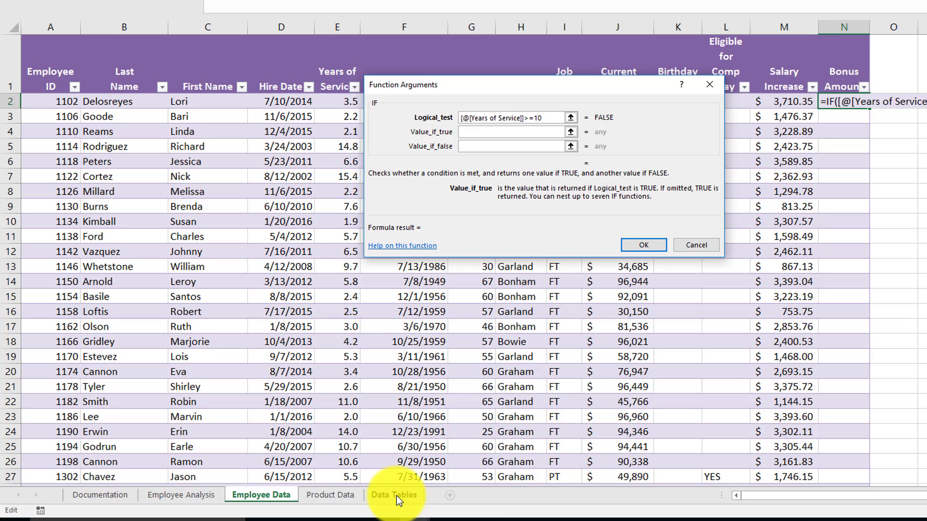
click(396, 496)
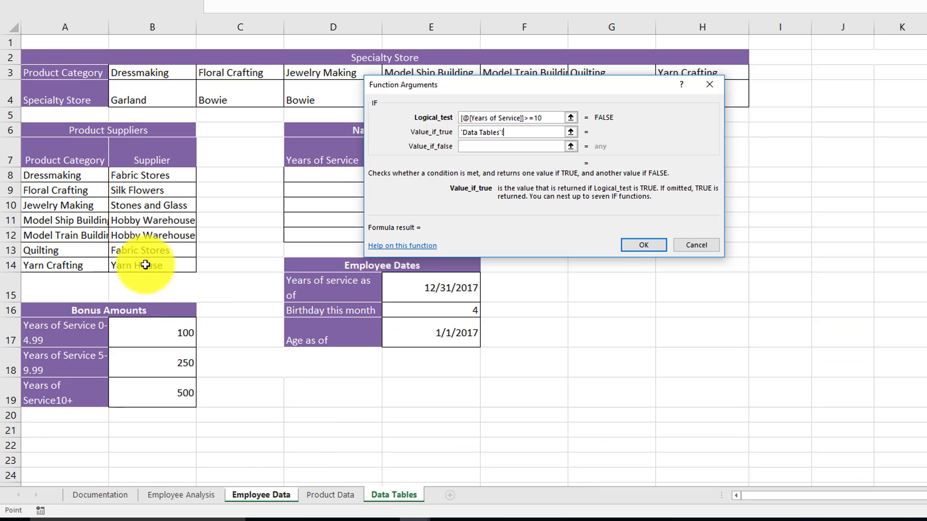
click(165, 393)
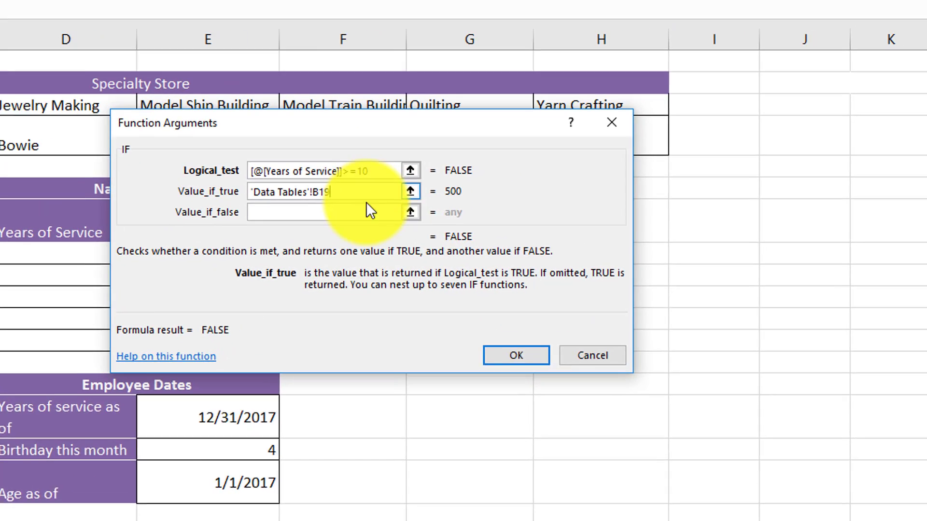
key(F4)
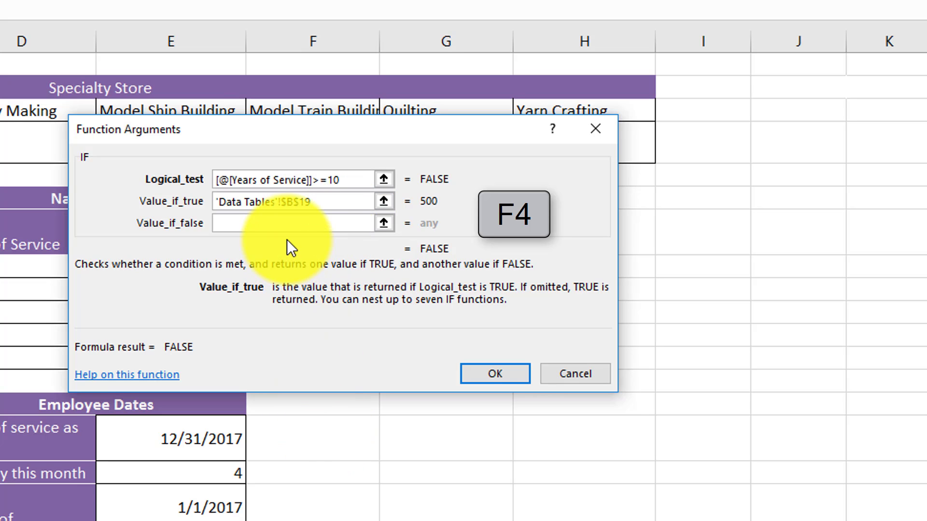
Begin a nested IF as the value if false, testing [@[Years of Service]]>=5
click(288, 227)
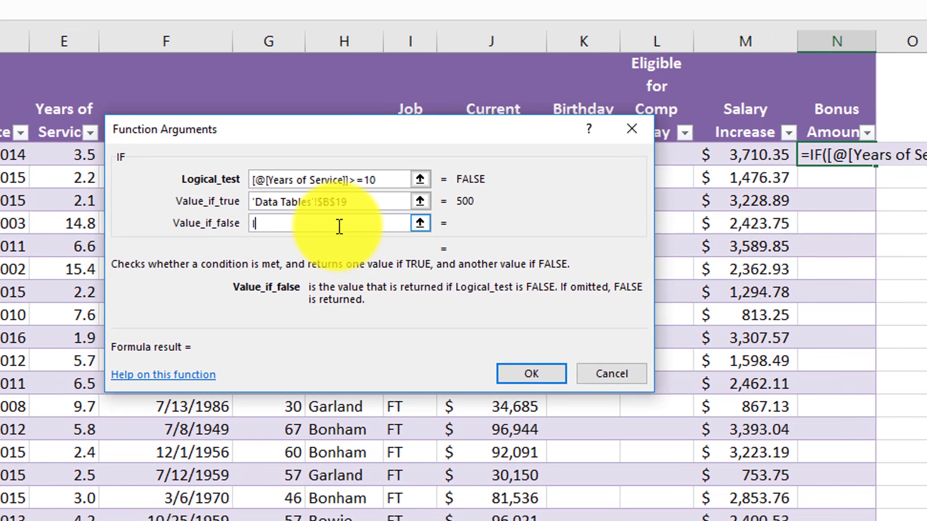
text(F)
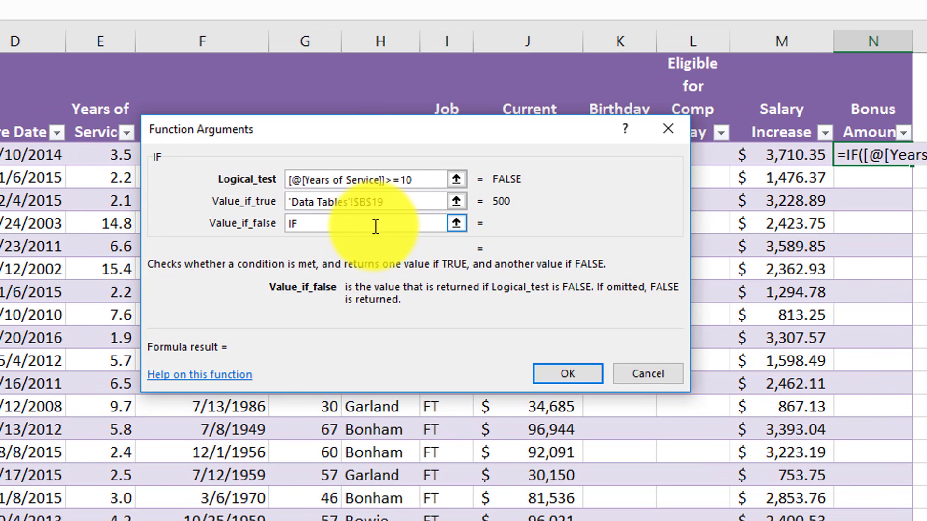
text(()
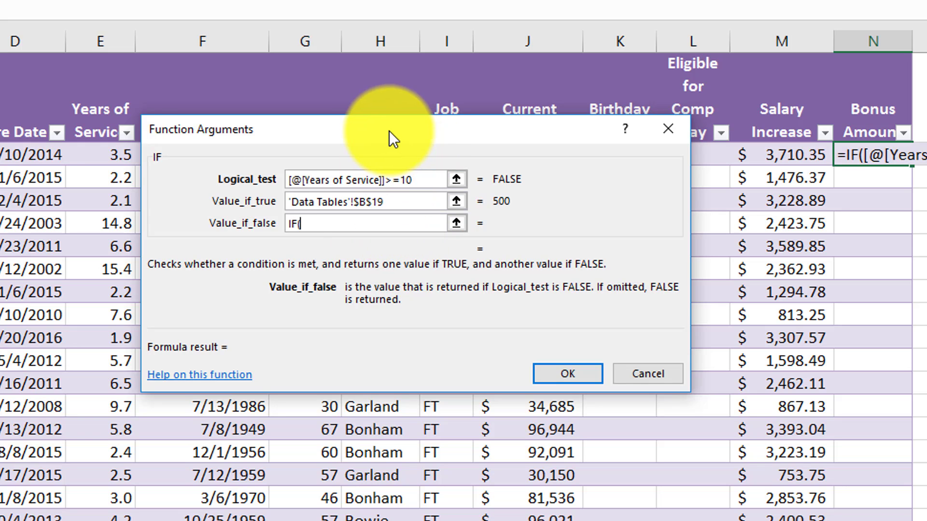
click(96, 158)
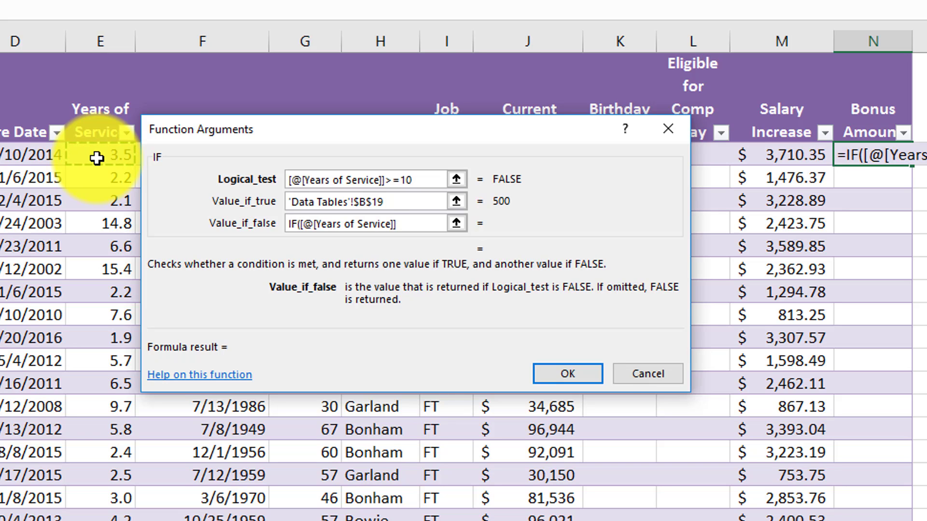
text(>=5,)
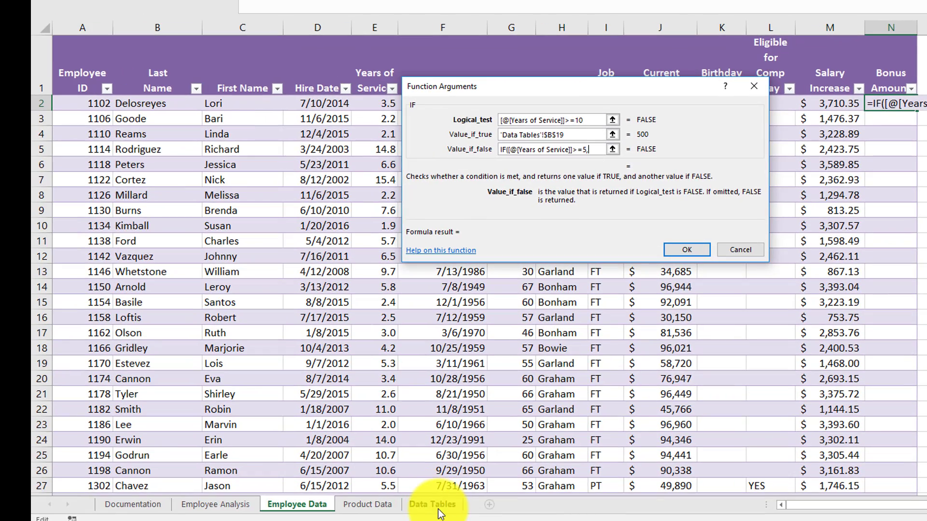
Give the nested IF the absolute references 'Data Tables'!$B$18 as its true result and 'Data Tables'!$B$17 as its false result
click(434, 505)
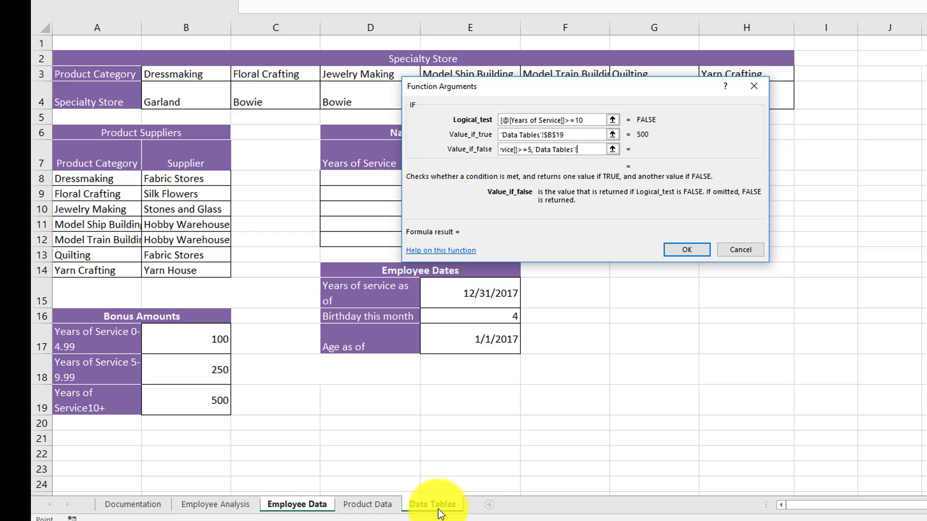
click(204, 373)
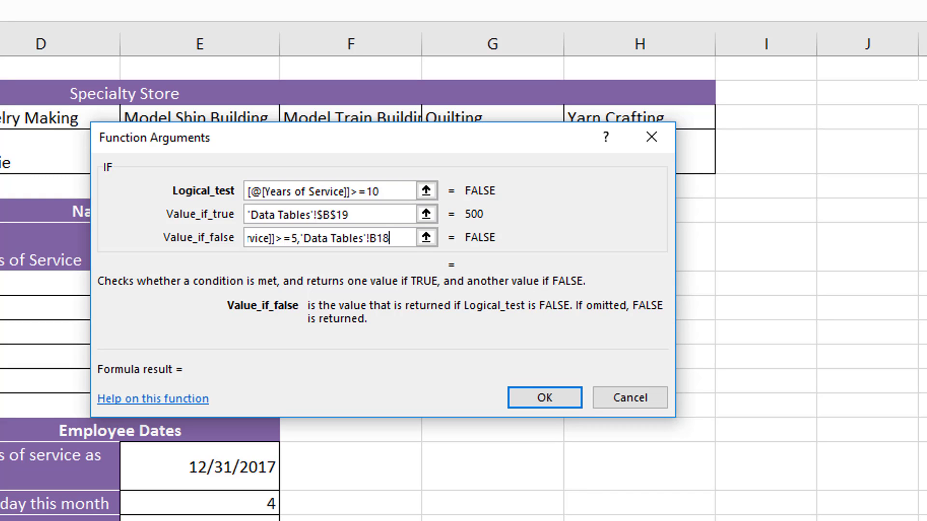
key(F4)
text(,)
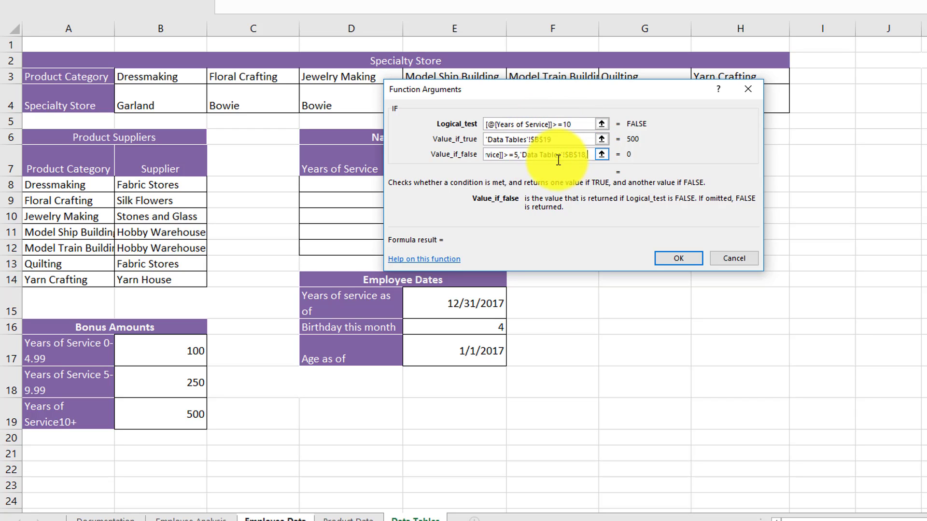
click(156, 356)
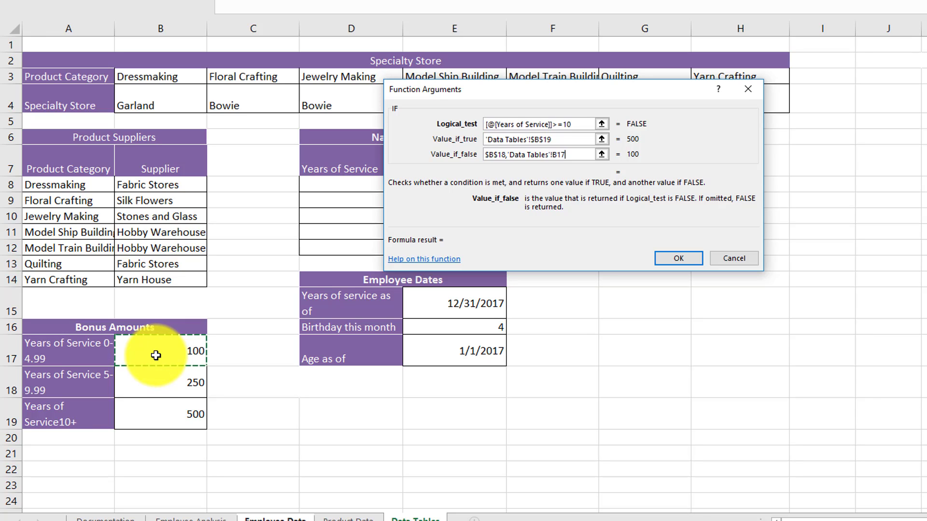
key(F4)
Close the nested IF with a second closing parenthesis and enter the formula into the Bonus Amount column
click(669, 261)
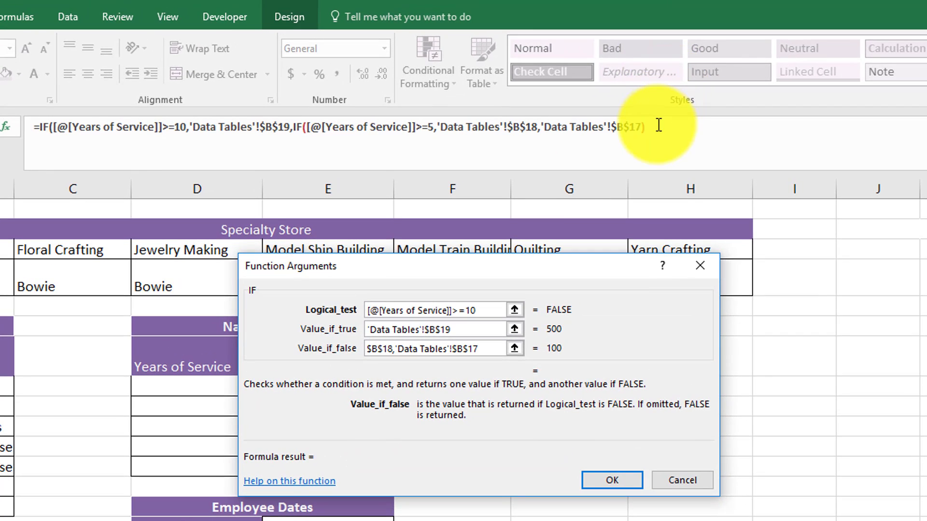
click(707, 5)
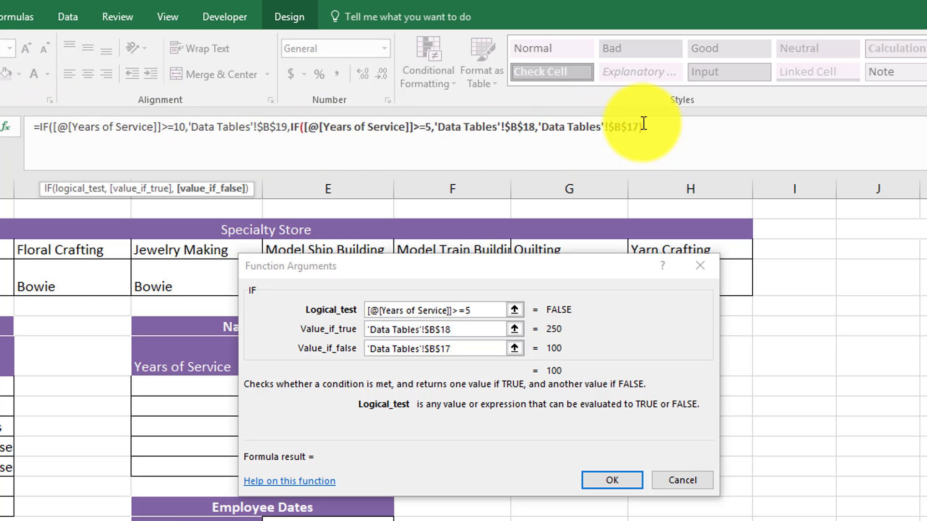
click(651, 164)
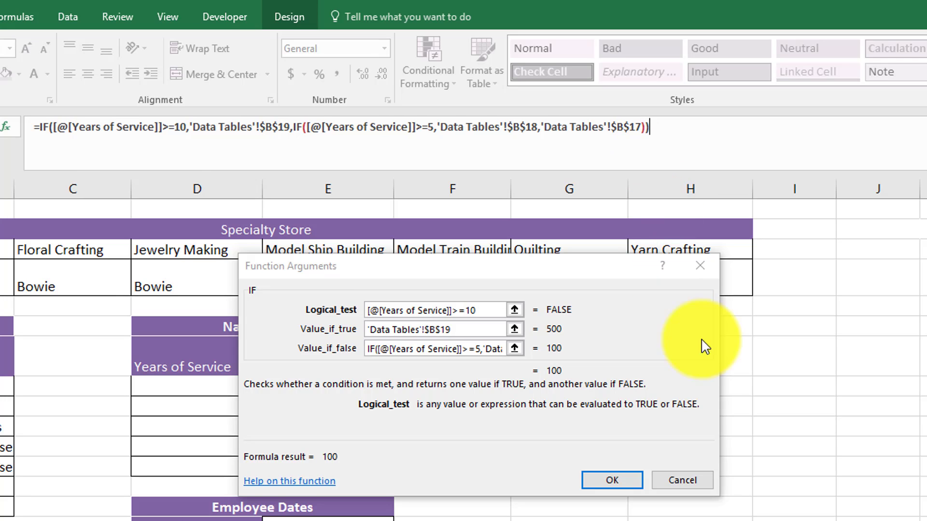
click(609, 480)
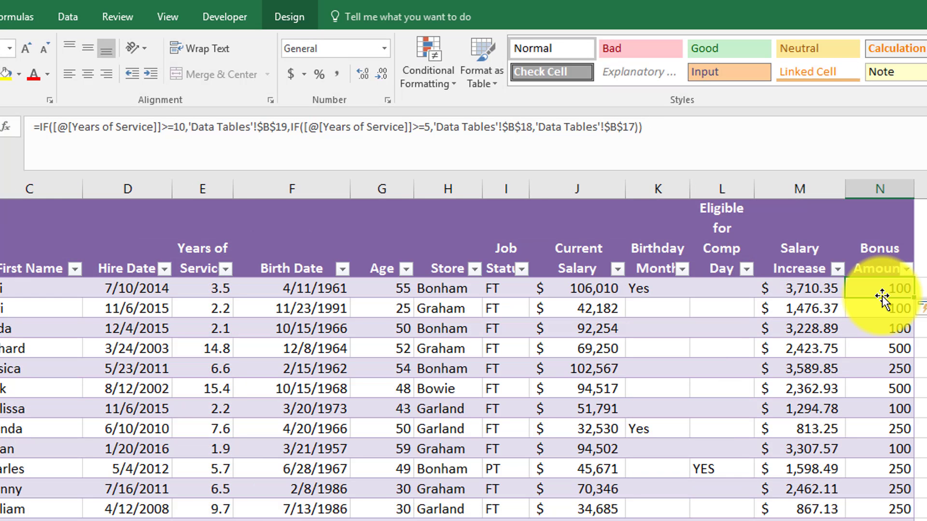
click(894, 371)
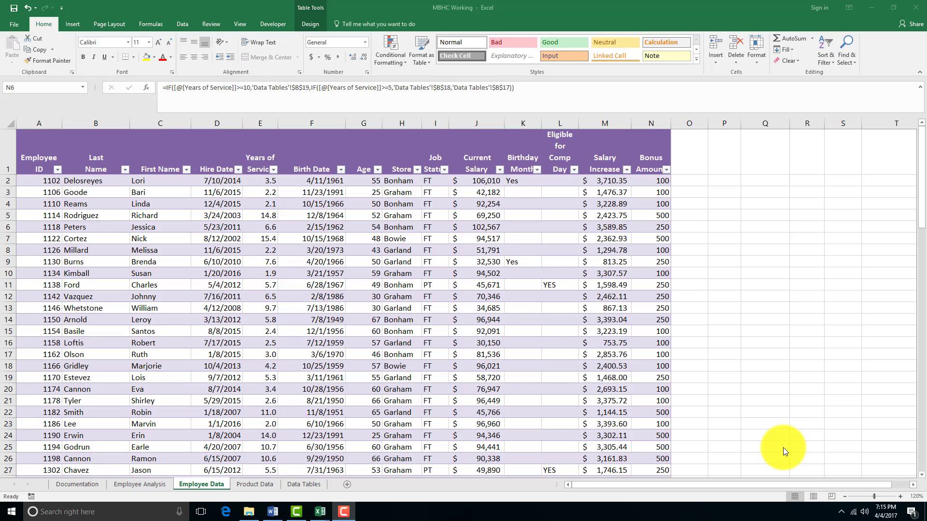
Set the bonus amount for 10+ years of service to 750 in cell B19 of the Data Tables sheet
click(295, 486)
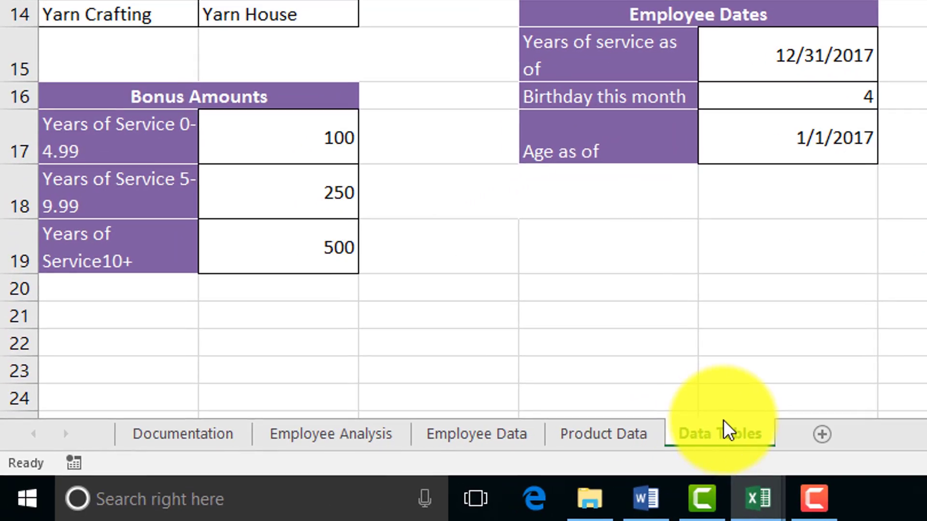
click(333, 255)
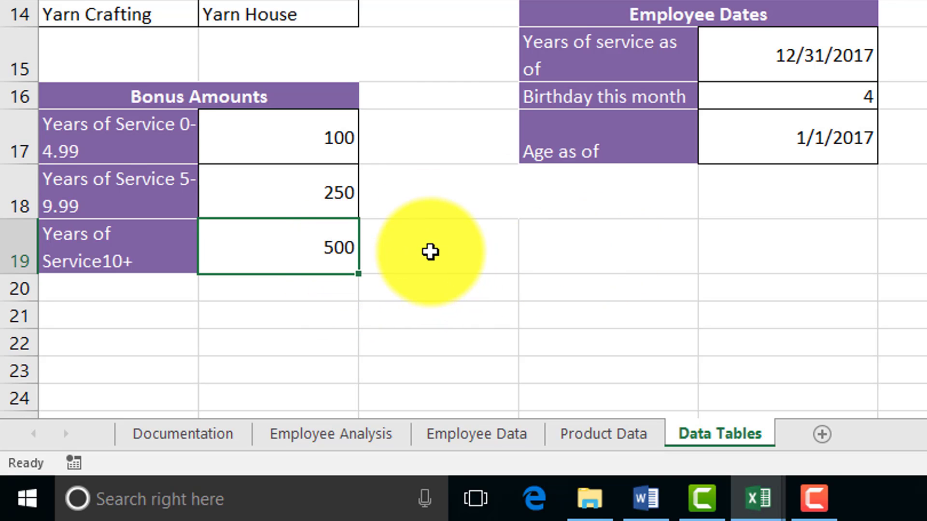
text(750)
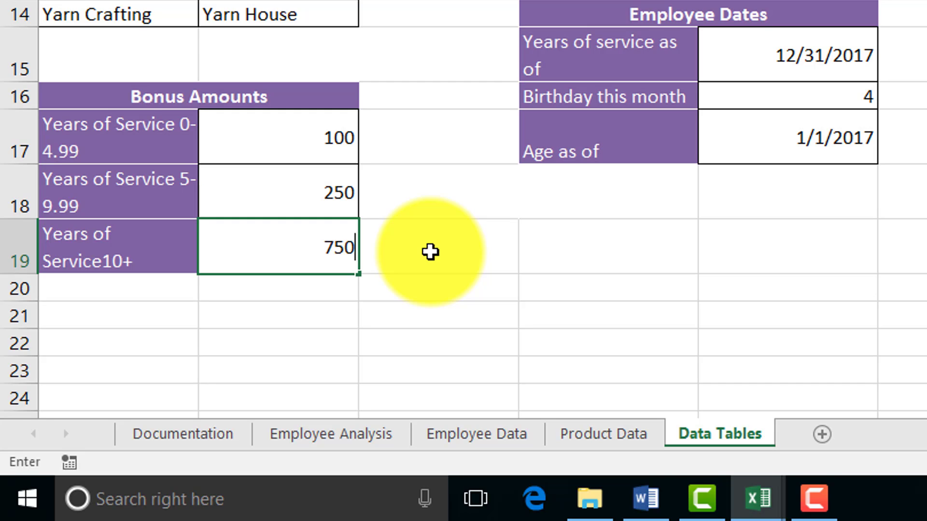
key(Return)
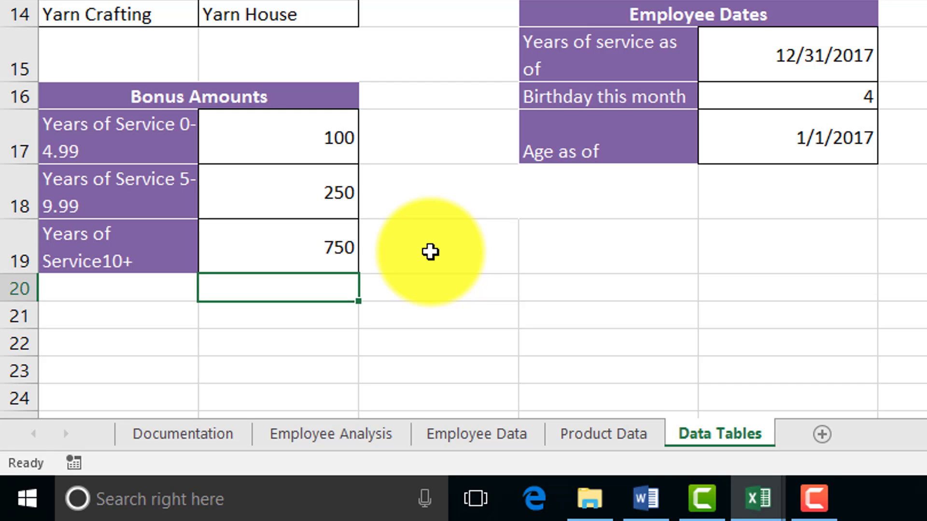
Check the recalculated Bonus Amount values for long-serving employees on the Employee Data sheet
click(511, 434)
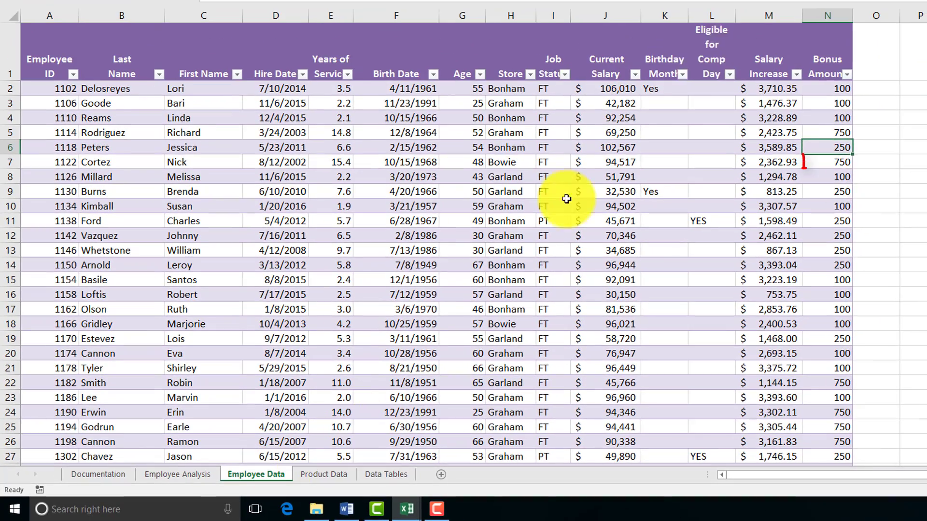
click(833, 162)
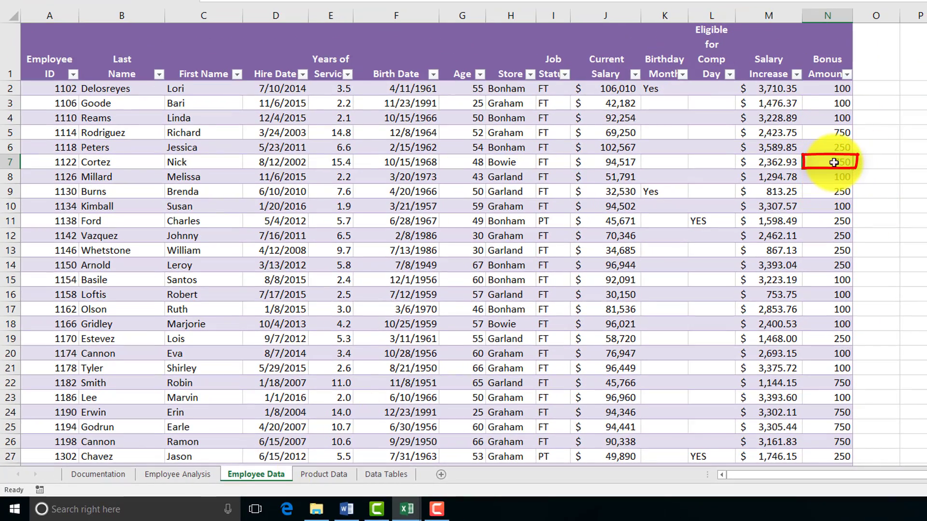
scroll(833, 164, down, 1)
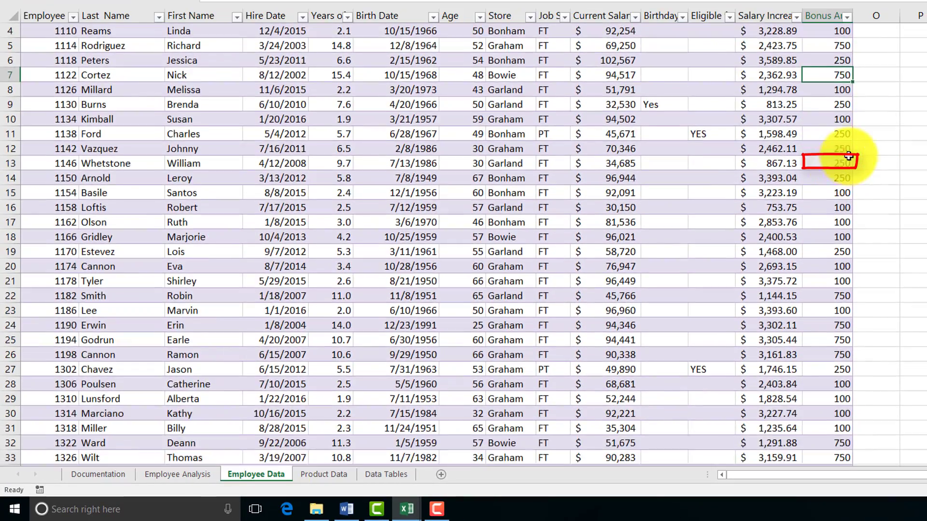
scroll(838, 169, up, 1)
scroll(838, 183, down, 2)
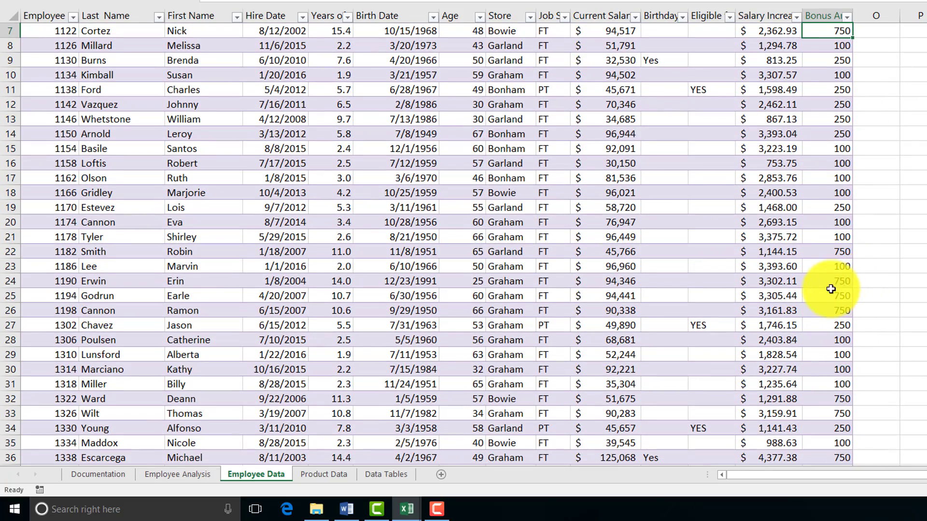
scroll(842, 285, up, 2)
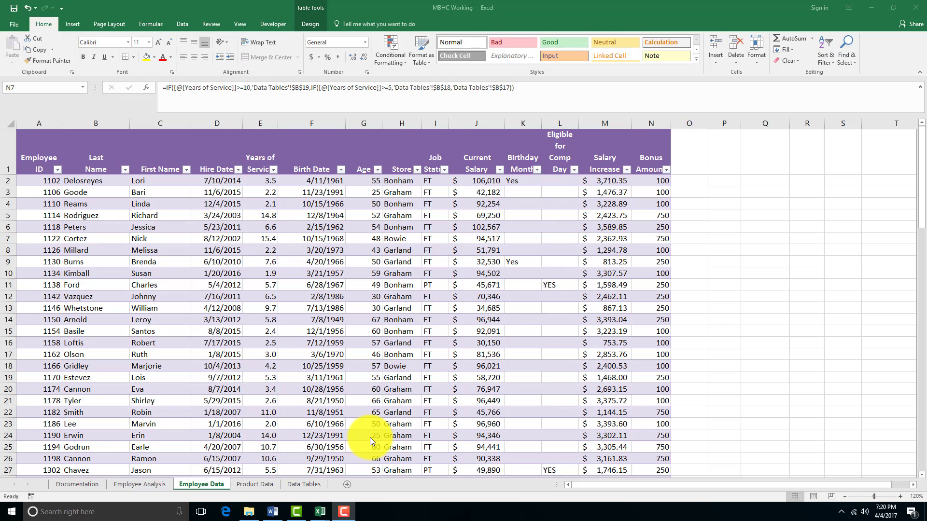
Select the Product Suppliers data in A8:B14 on the Data Tables sheet to check its range name
click(311, 485)
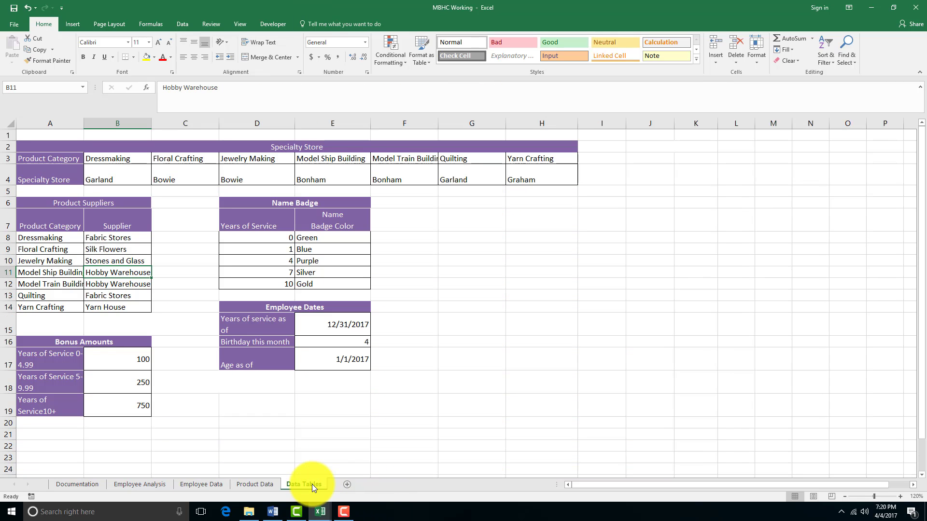
click(114, 298)
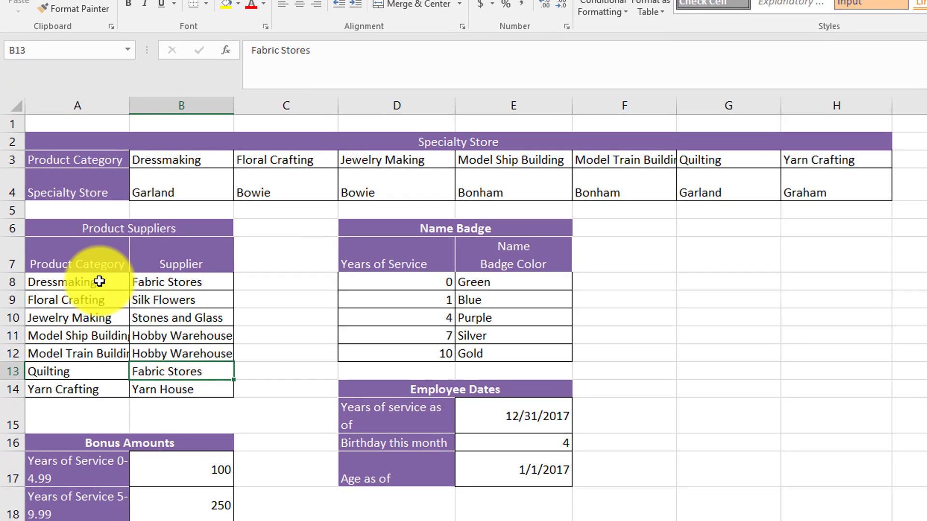
drag(99, 281, 160, 389)
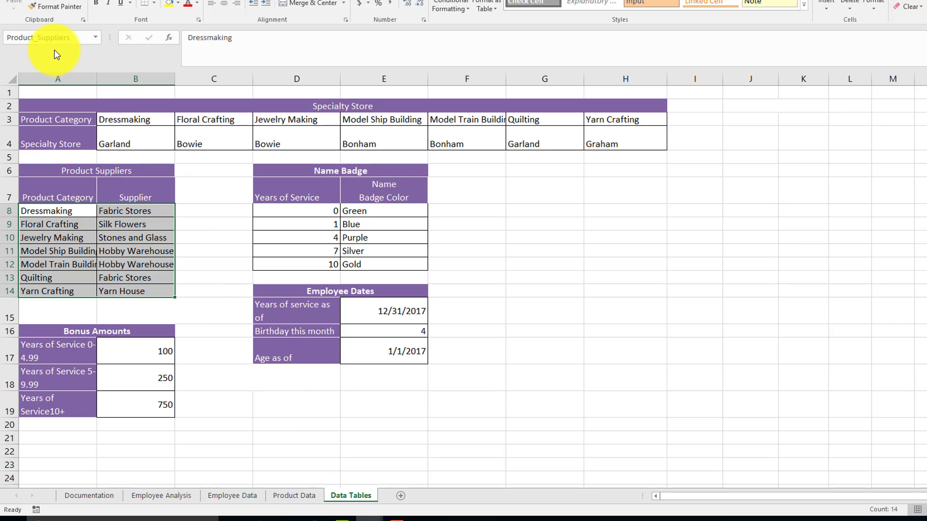
Add a Product Data column to the table on the Product Data sheet by entering its heading in D1
click(317, 497)
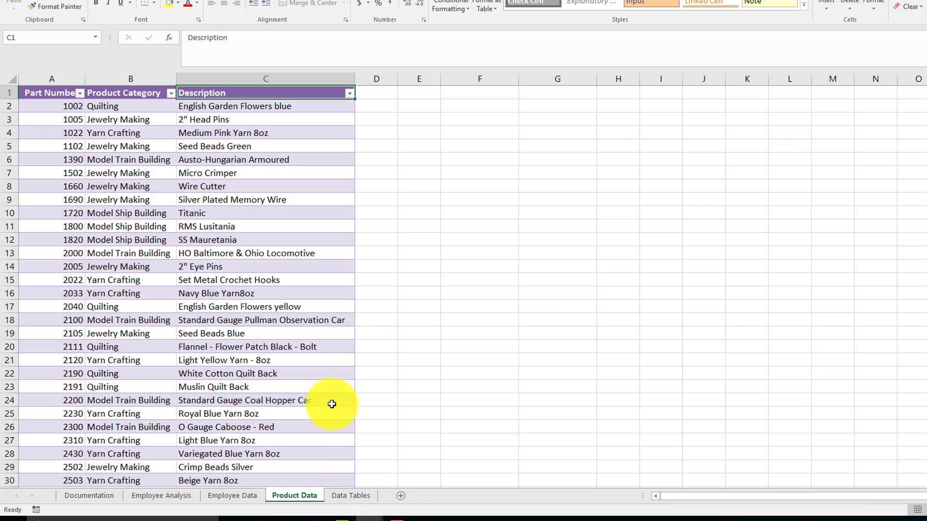
click(368, 94)
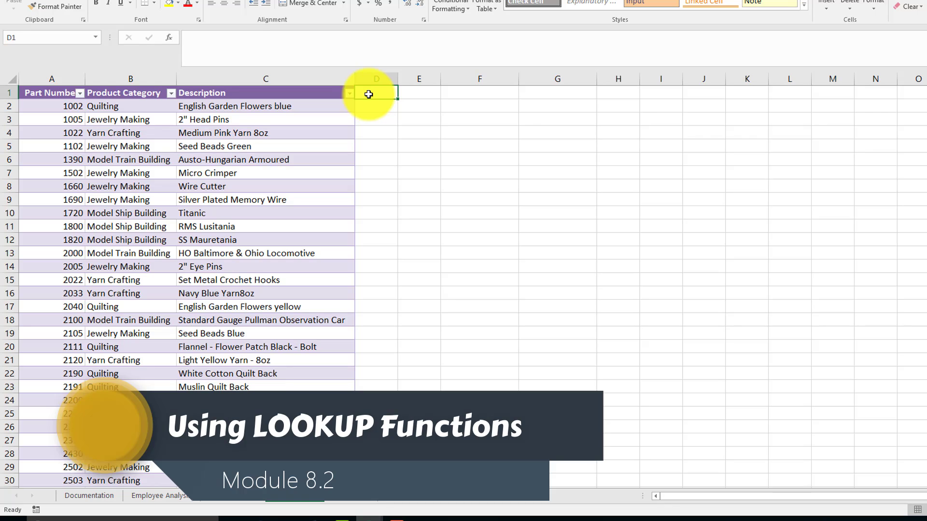
text(Pro)
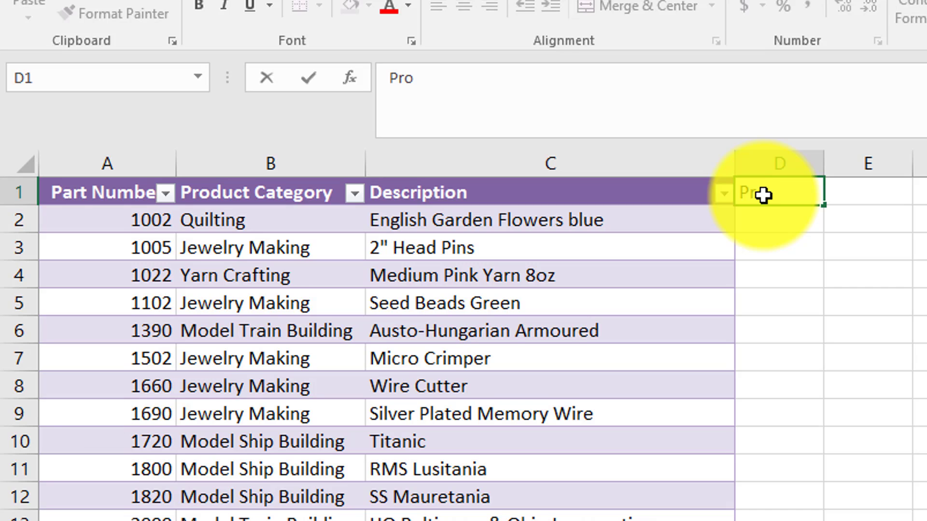
text(duct)
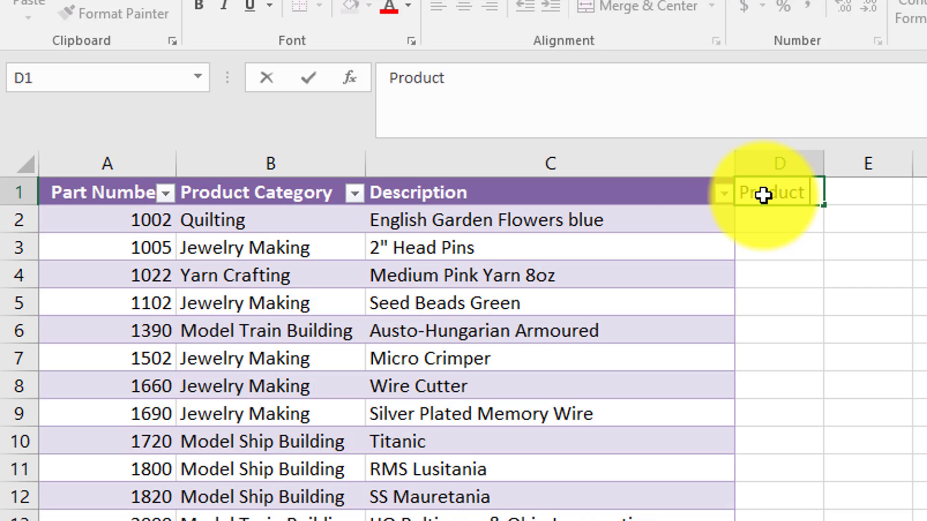
text( Data)
key(Return)
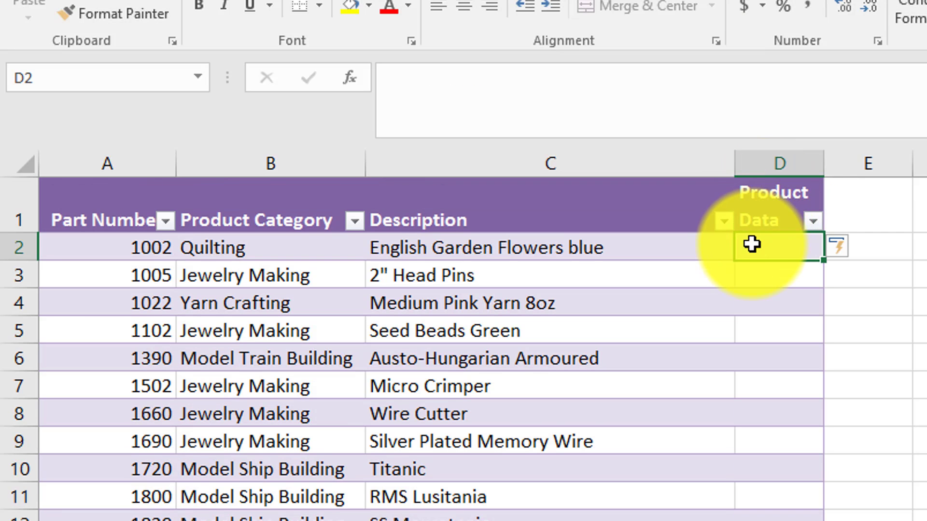
Start a VLOOKUP formula in cell D2, open its function arguments, and set the lookup value to B2
text(=V)
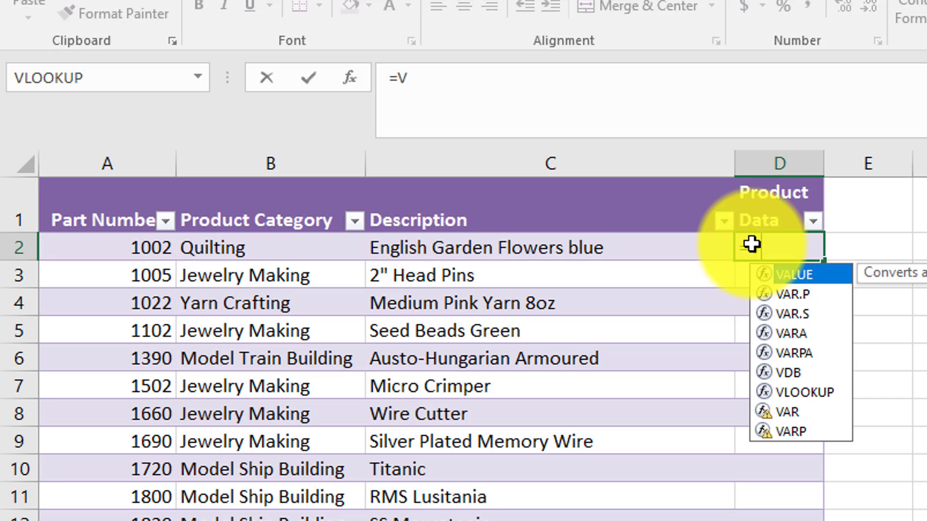
text(lookup()
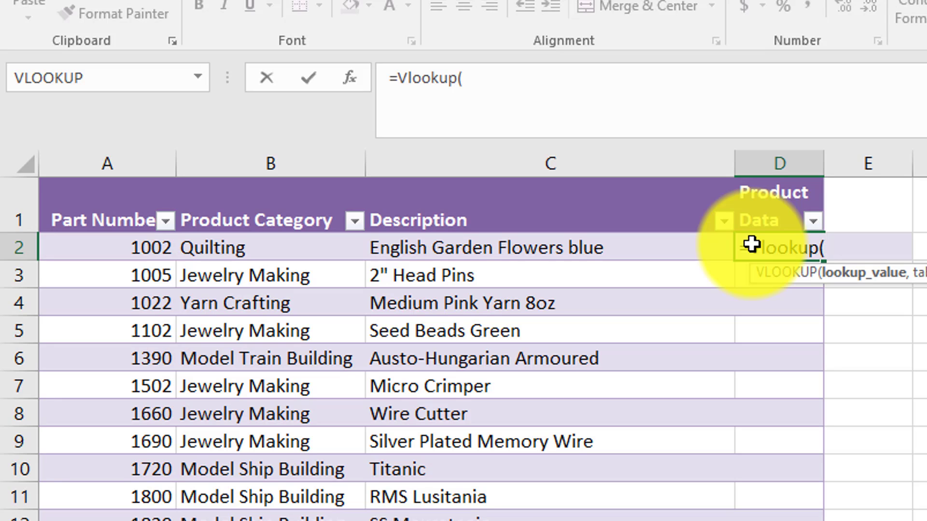
click(348, 80)
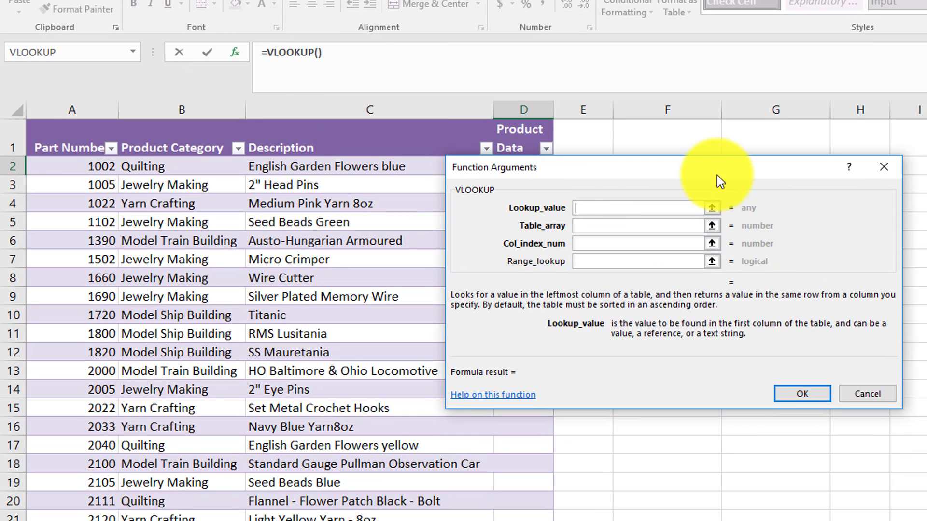
drag(717, 177, 813, 168)
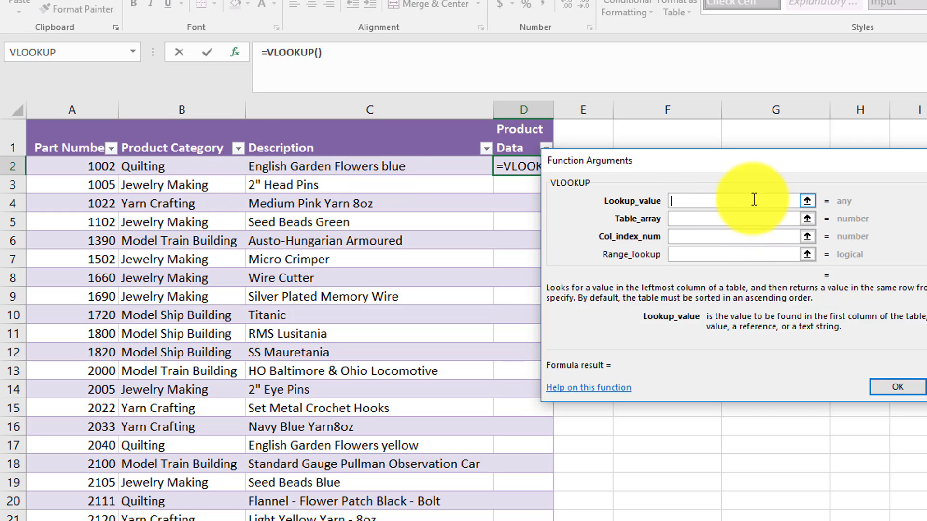
text(B2)
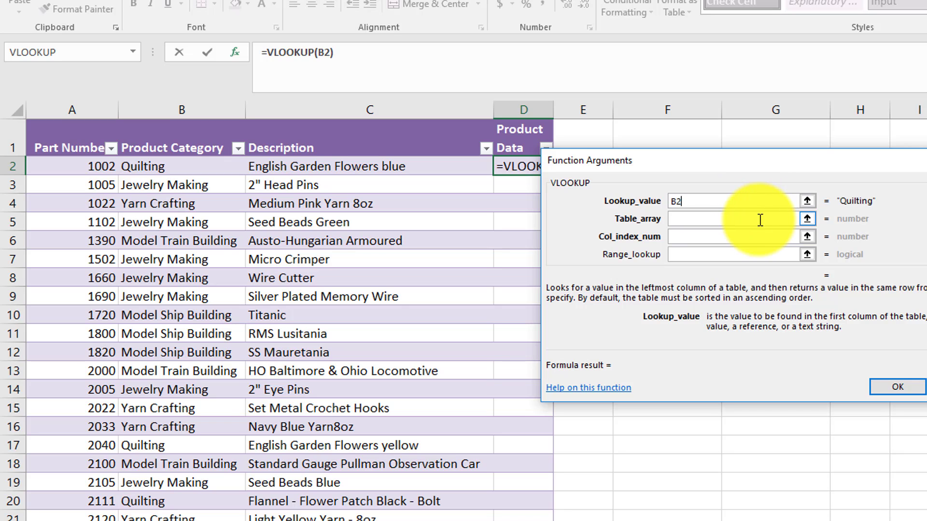
Set the VLOOKUP table array to the named range Product_Suppliers
click(759, 220)
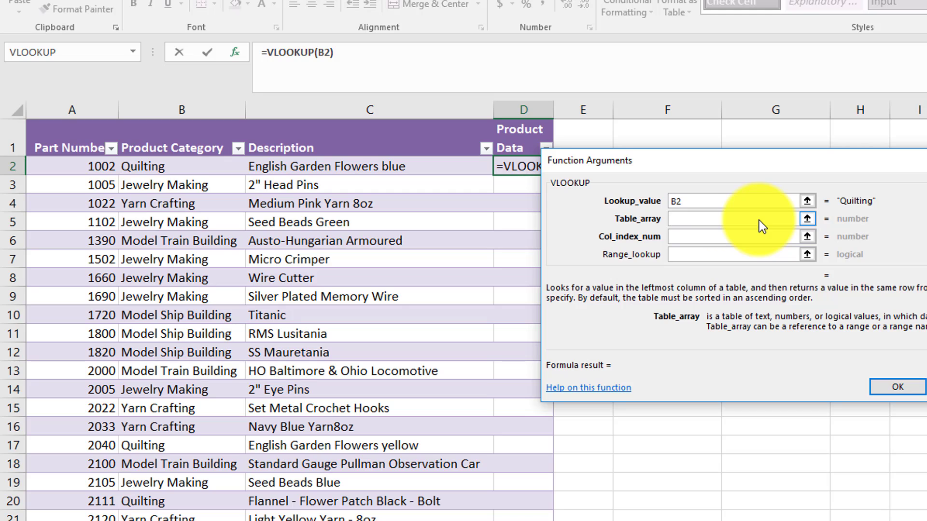
text(Produc)
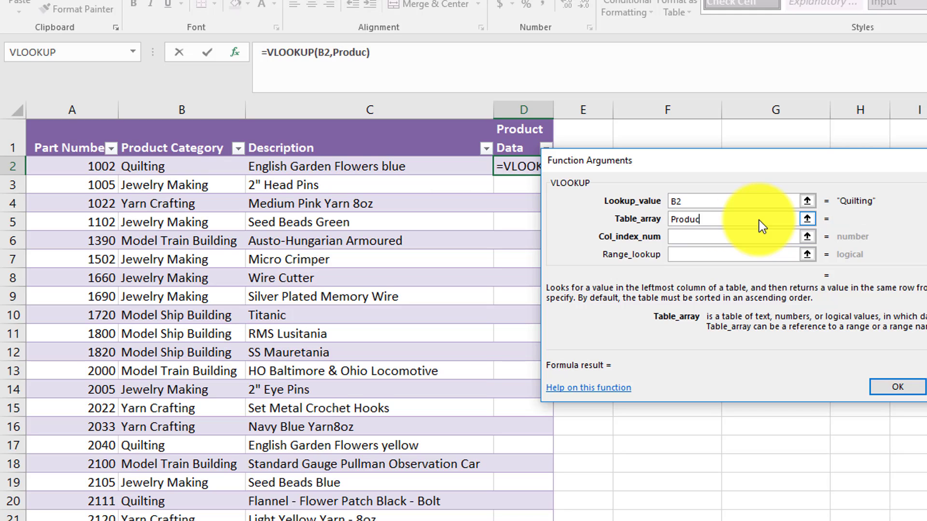
text(t_)
text(Sup)
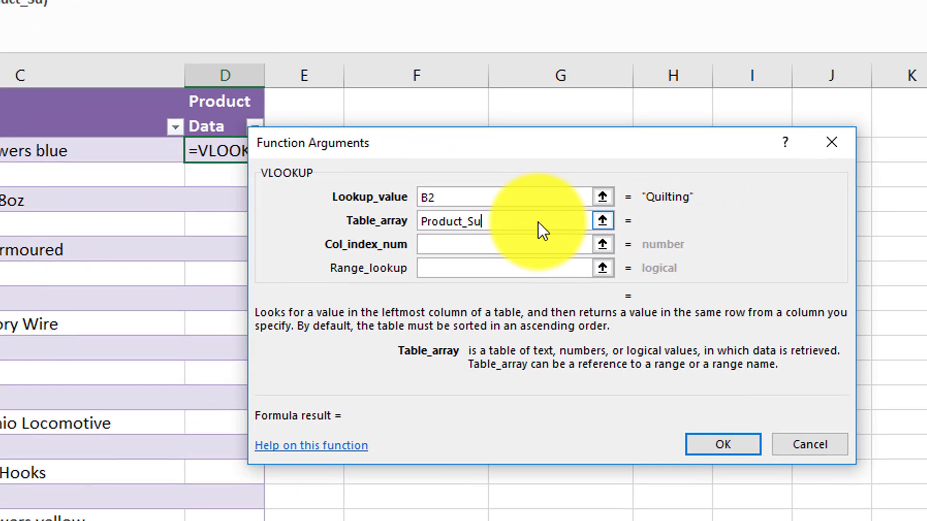
text(pliers)
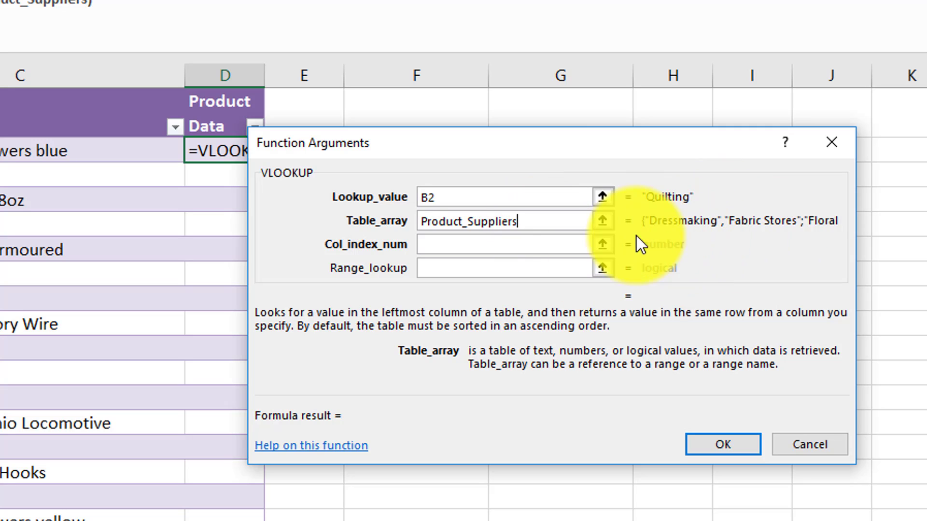
Set the column index number to 2 and the range lookup to False, and enter the VLOOKUP formula
click(562, 247)
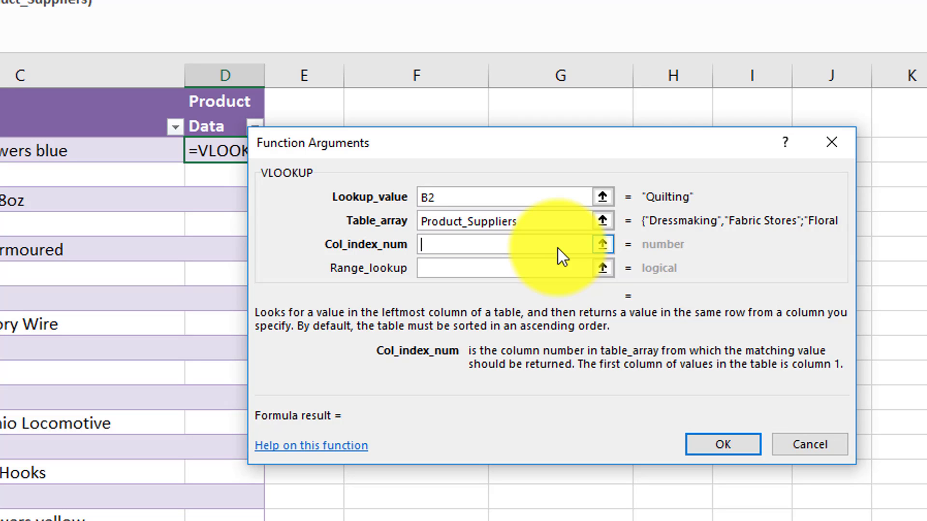
text(2)
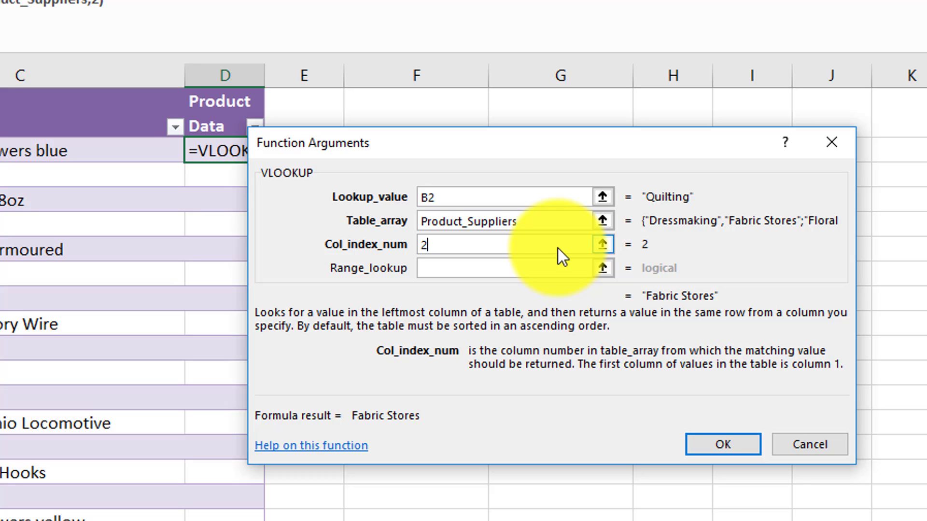
click(557, 266)
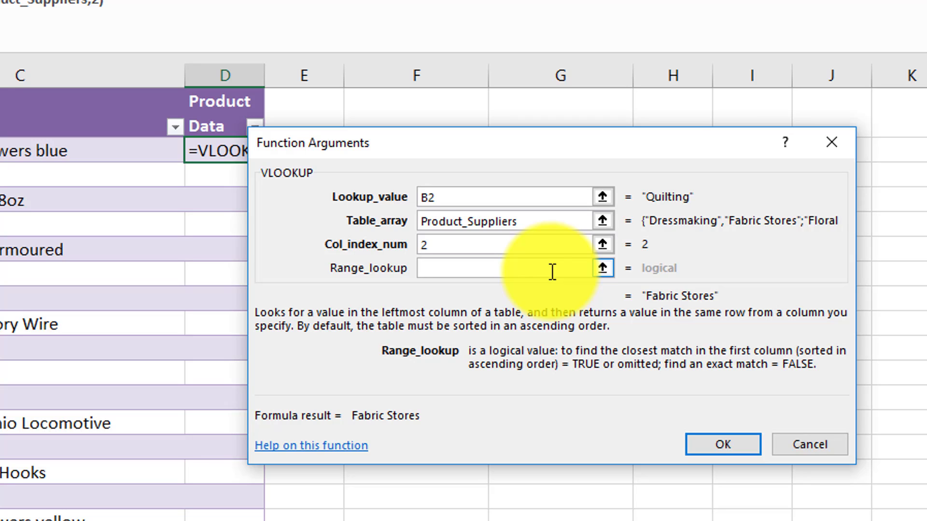
text(False)
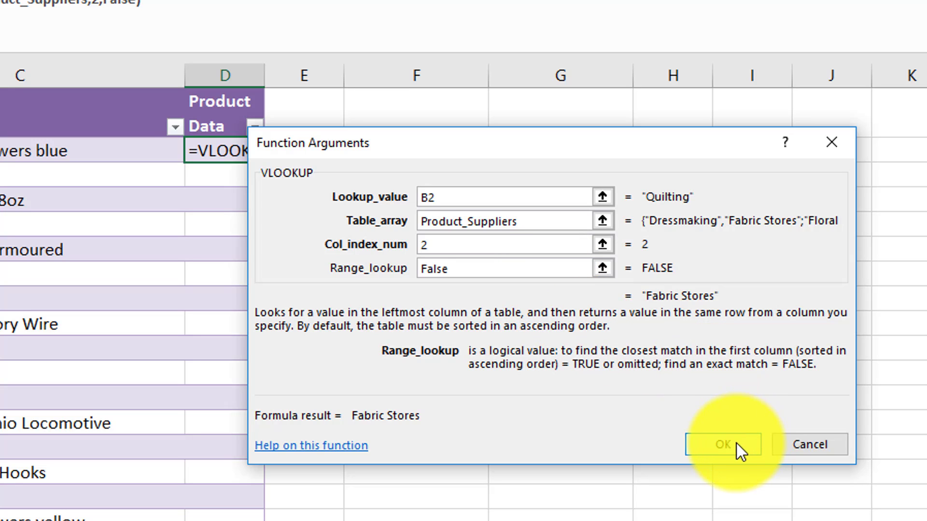
click(719, 447)
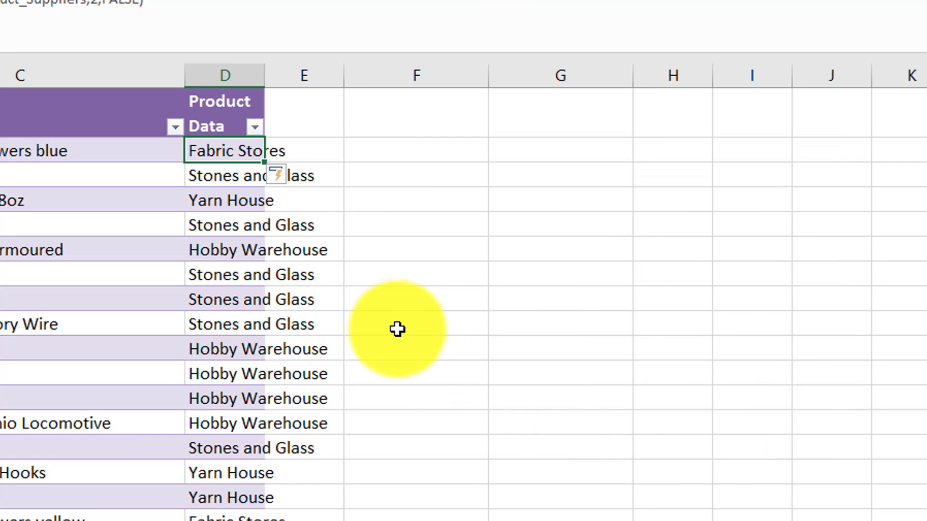
Fit the Product Data column's width to its contents and check the returned suppliers down the table
double_click(264, 73)
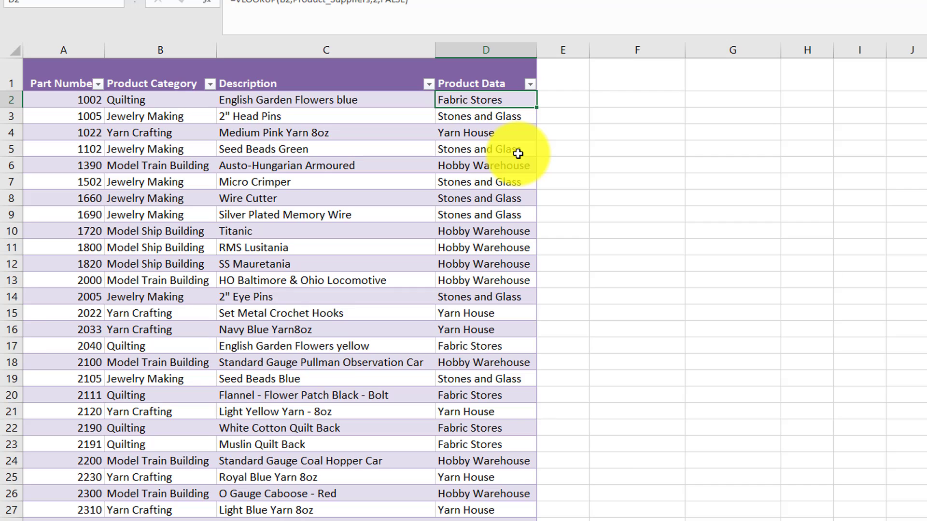
scroll(518, 154, down, 3)
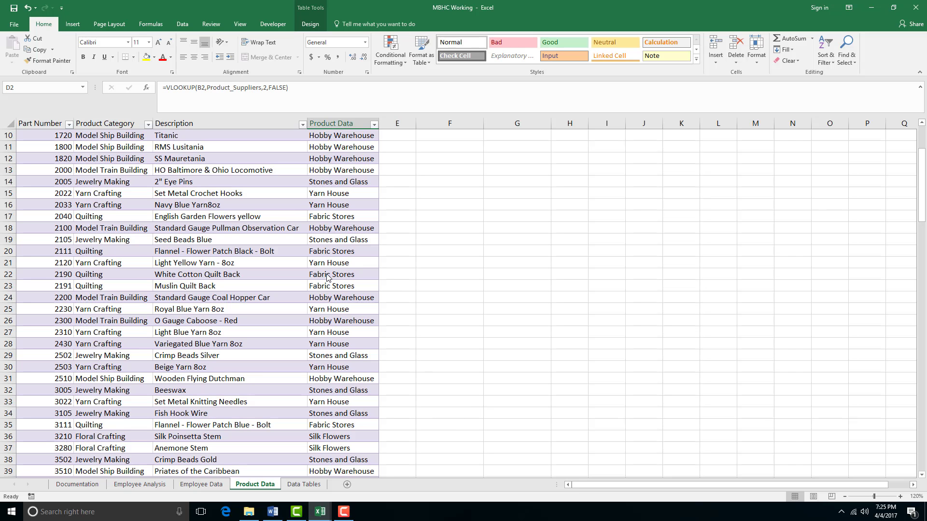
click(344, 276)
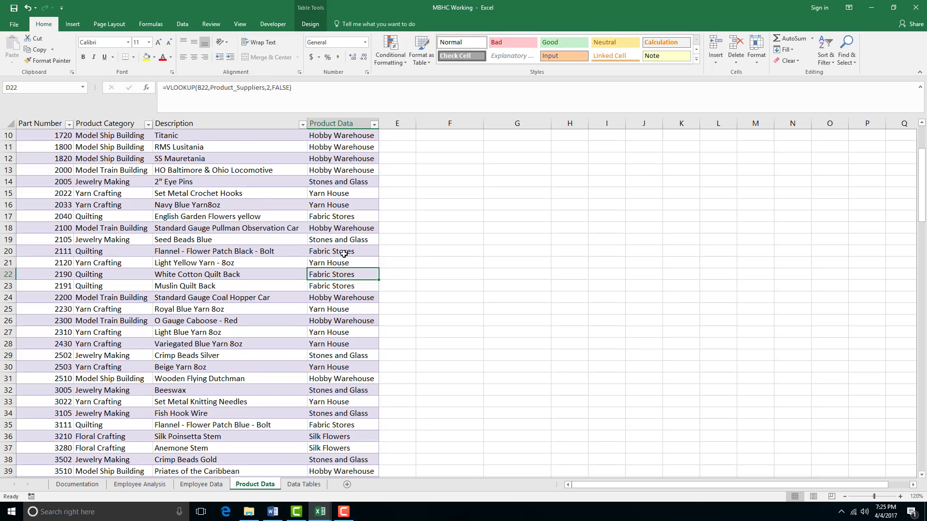
scroll(344, 254, down, 7)
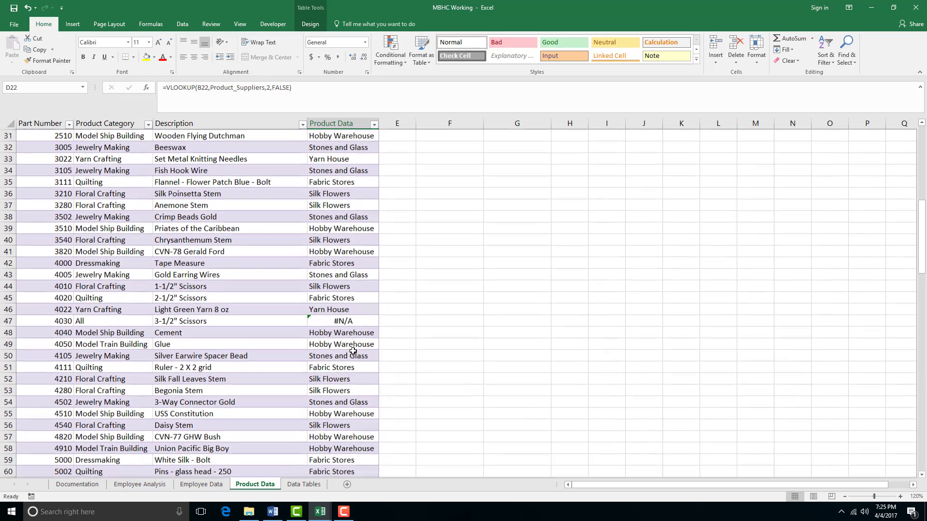
scroll(357, 325, down, 7)
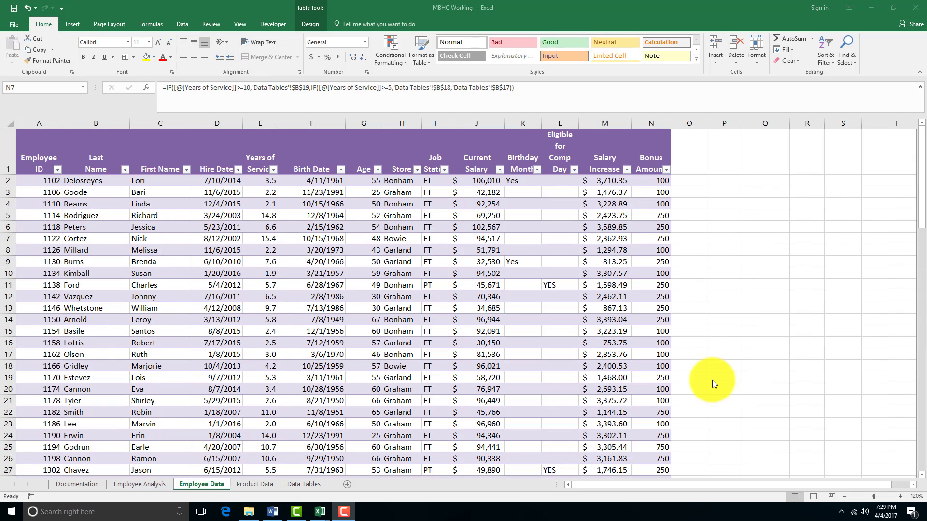
Add a Name Badge Colour column in O1 of the Employee Data sheet and widen it to show the heading
click(300, 484)
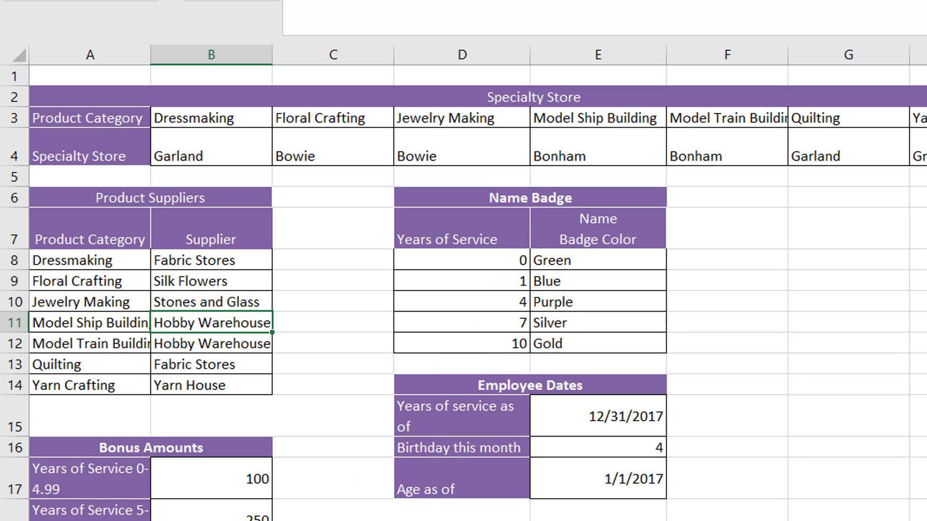
key(ctrl+Page_Up)
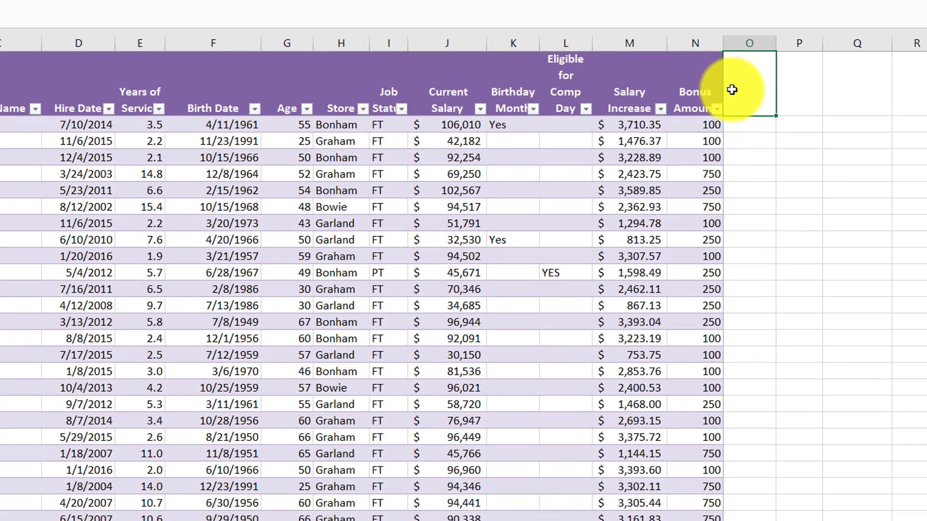
click(742, 85)
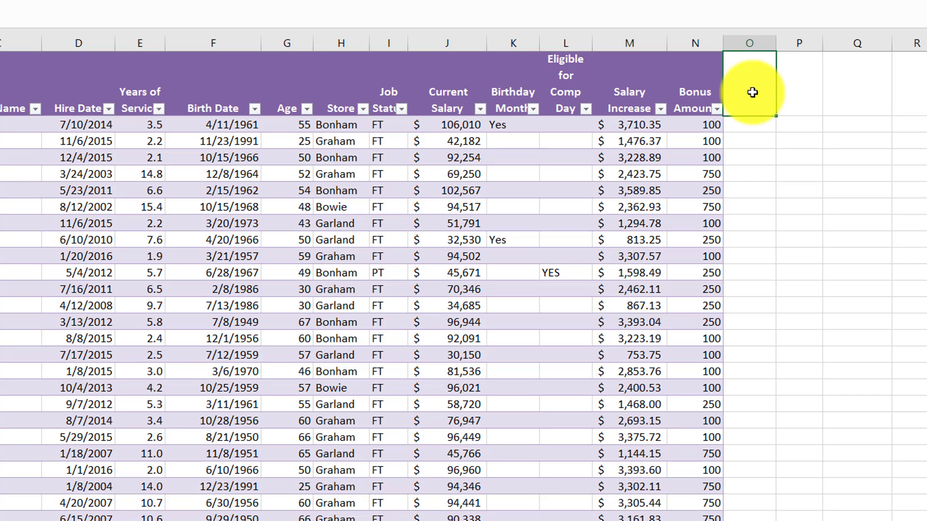
text(Name Badge Colour)
key(Return)
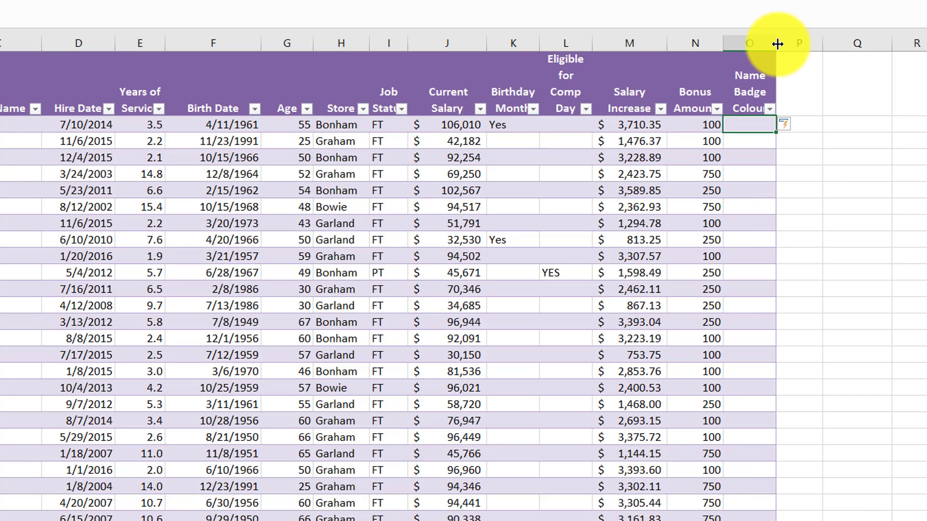
drag(776, 43, 790, 43)
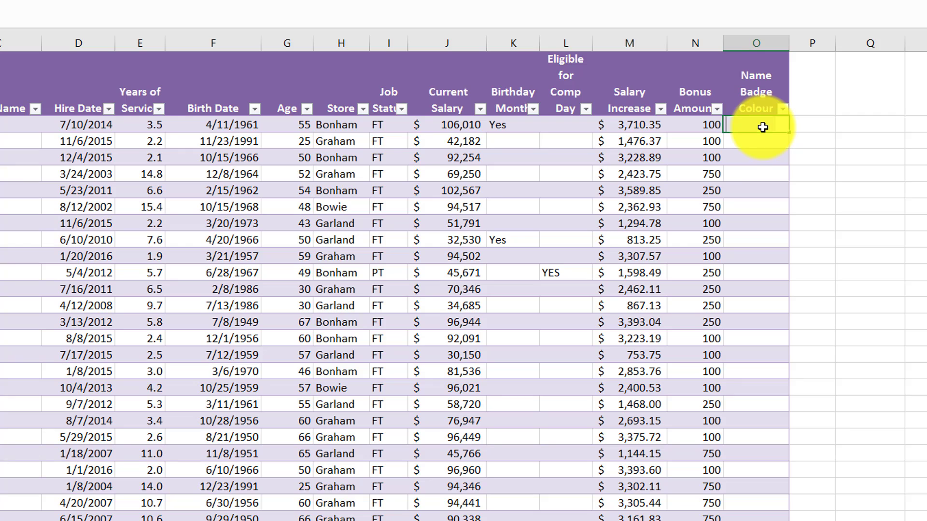
Start a VLOOKUP formula in O2 with its function arguments open, using the employee's Years of Service as lookup value
text(=V)
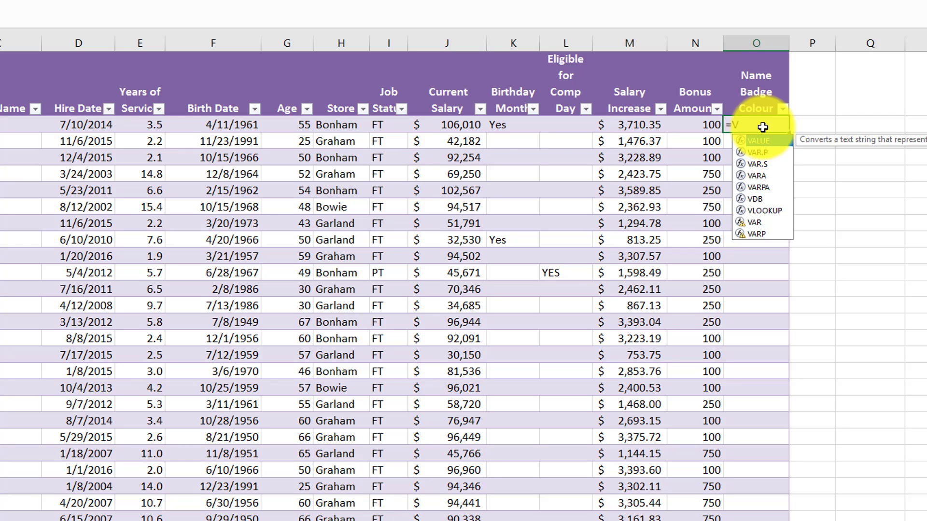
text(look)
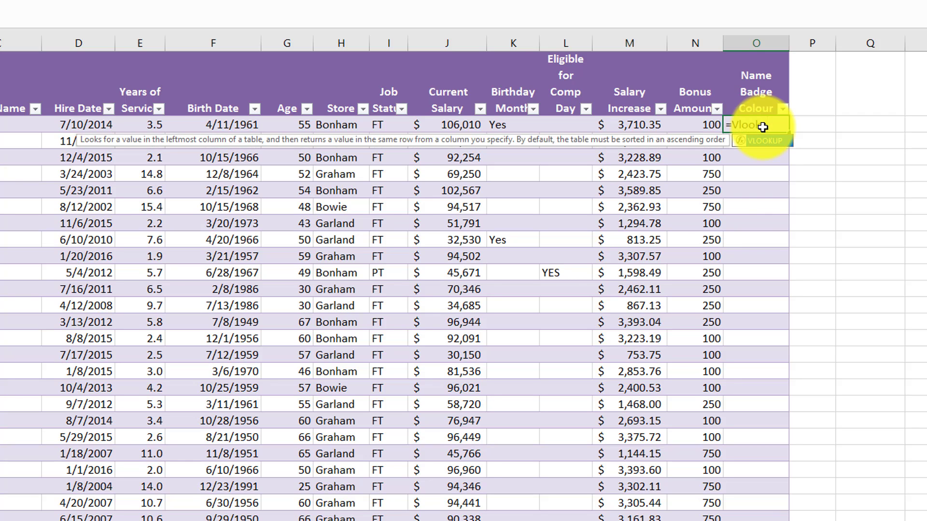
text(up()
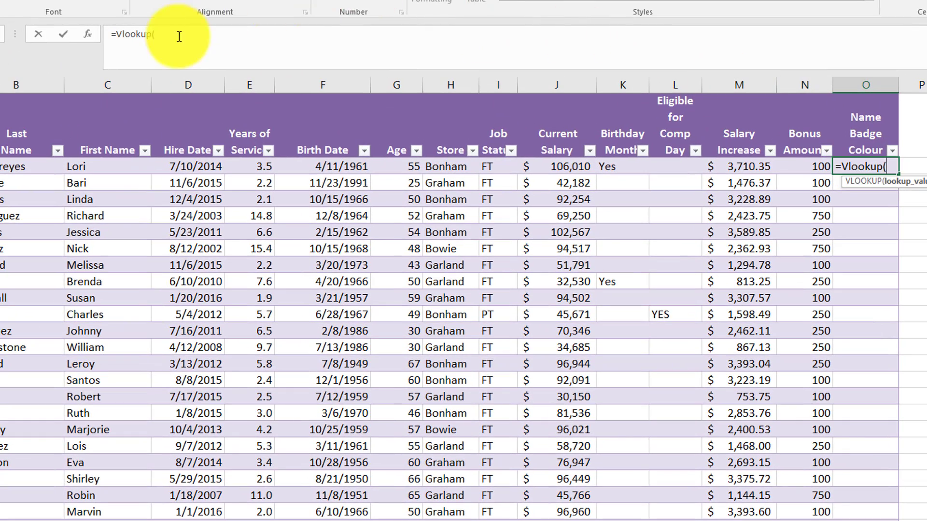
click(140, 36)
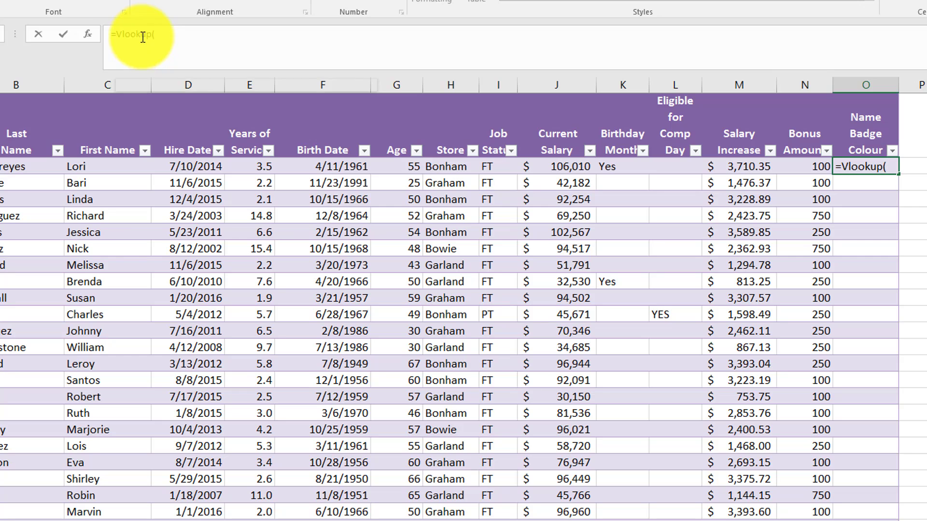
click(86, 37)
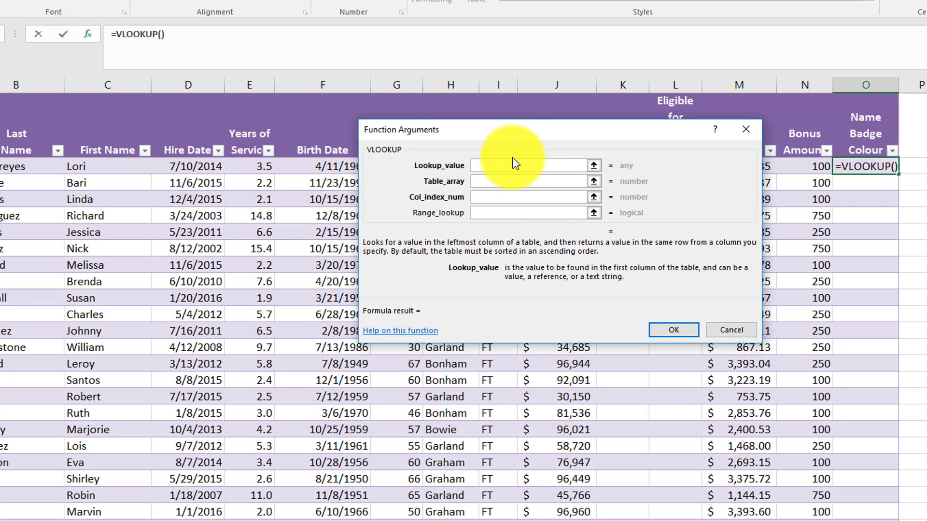
drag(513, 161, 242, 285)
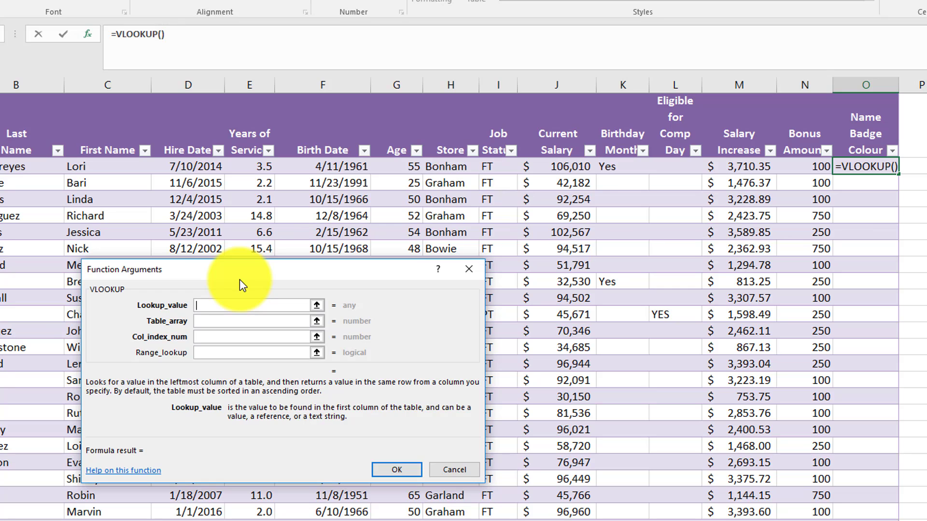
click(254, 171)
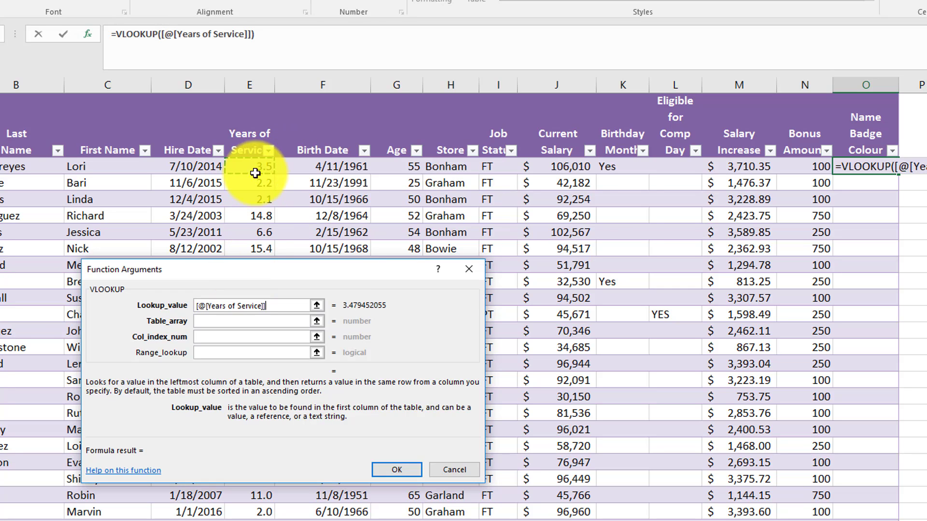
Set the VLOOKUP table array to the named range Name_Badge
click(252, 323)
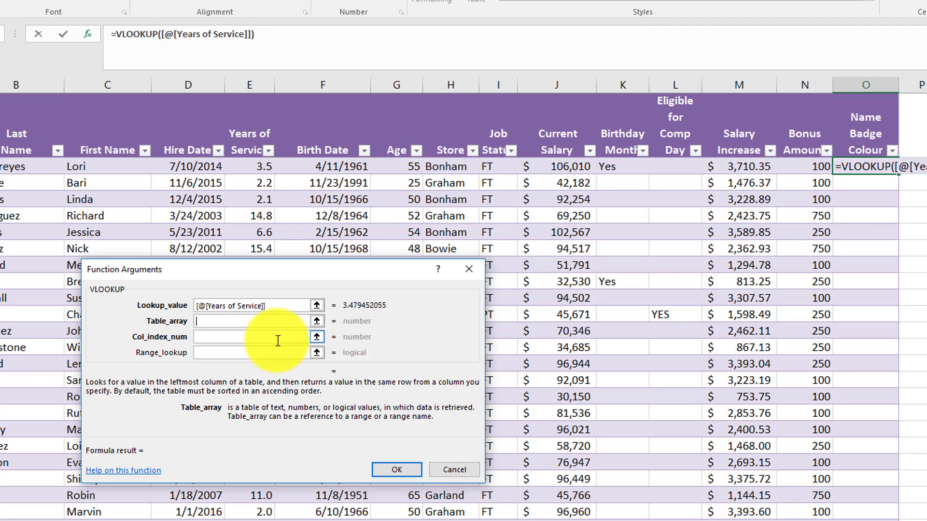
text(Name_)
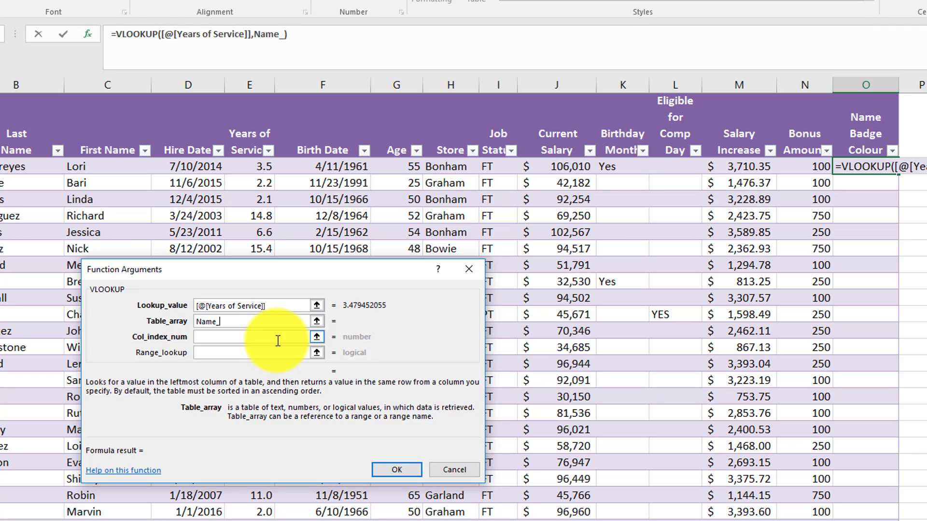
text(Badge)
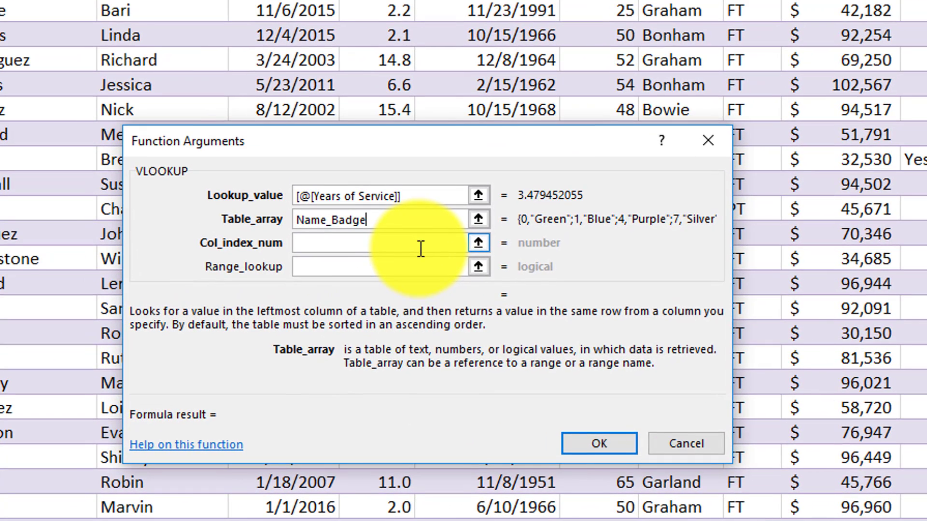
Set the column index number to 2, leave the range lookup empty, and enter the name badge VLOOKUP formula
click(357, 288)
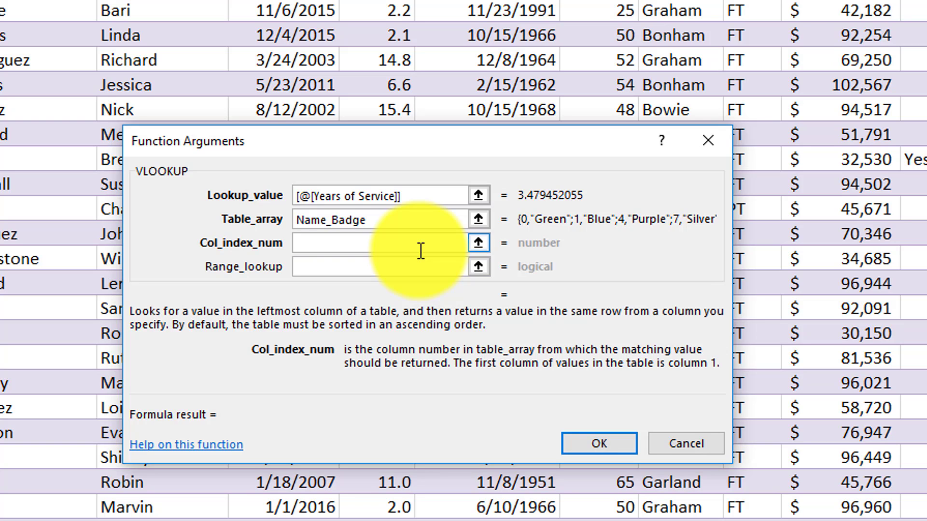
text(2)
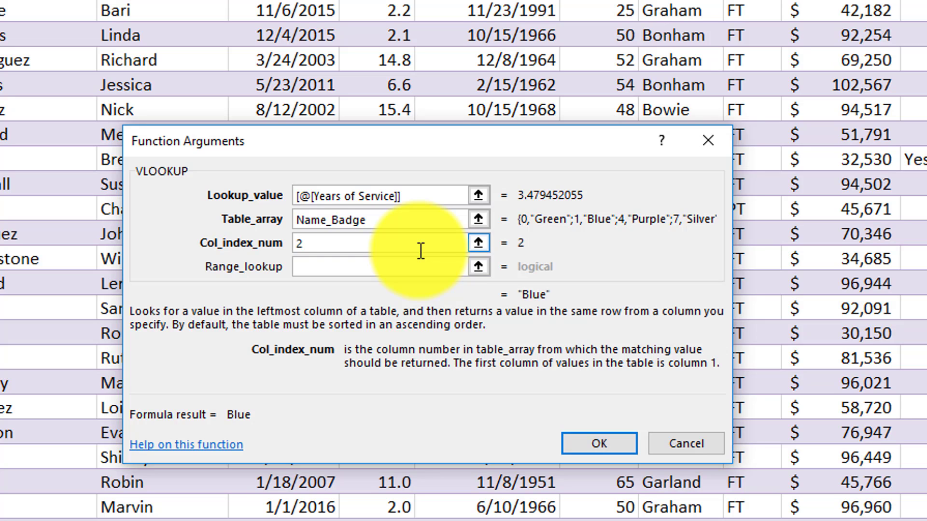
click(413, 274)
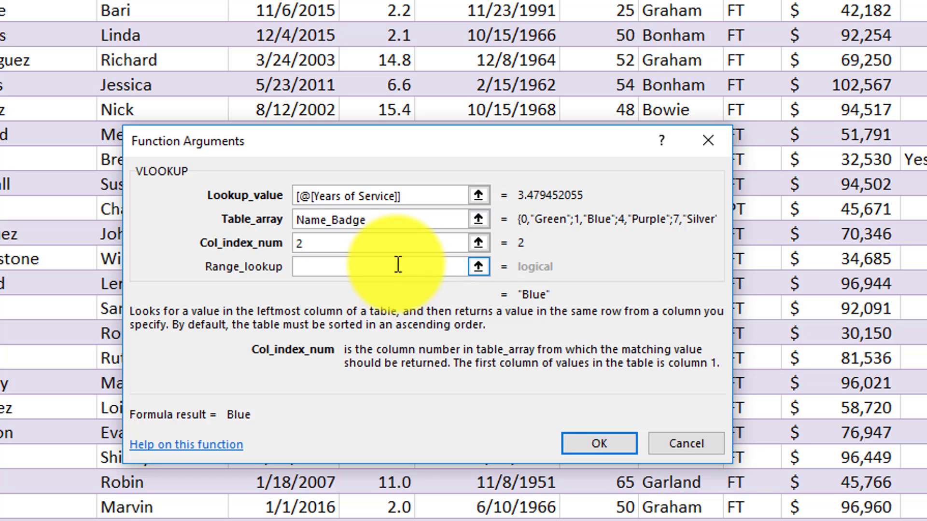
click(396, 271)
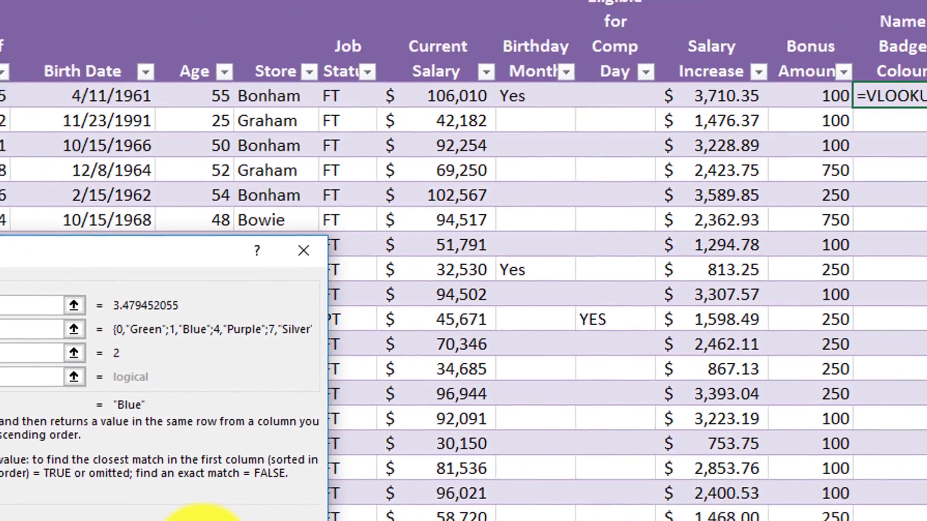
click(202, 517)
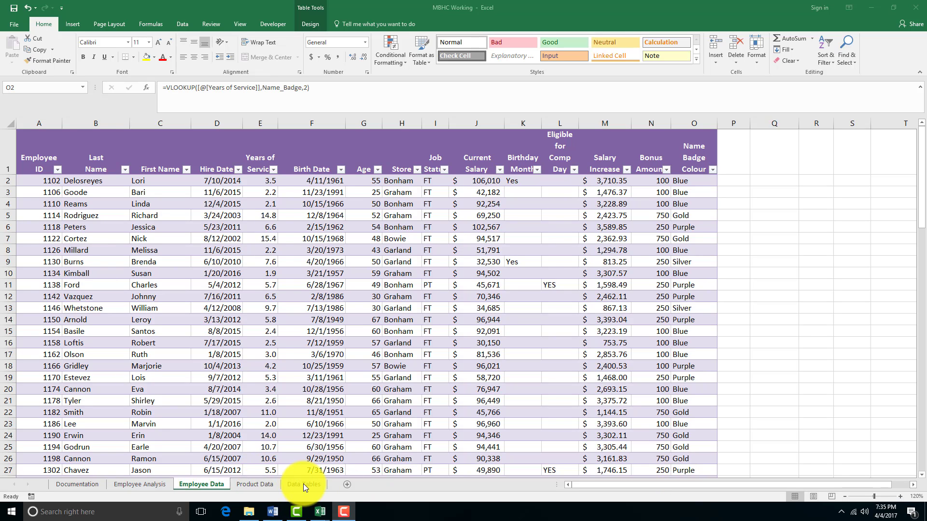
Locate the named range Specialty_Store on the Data Tables sheet and review its product category and store rows
click(303, 483)
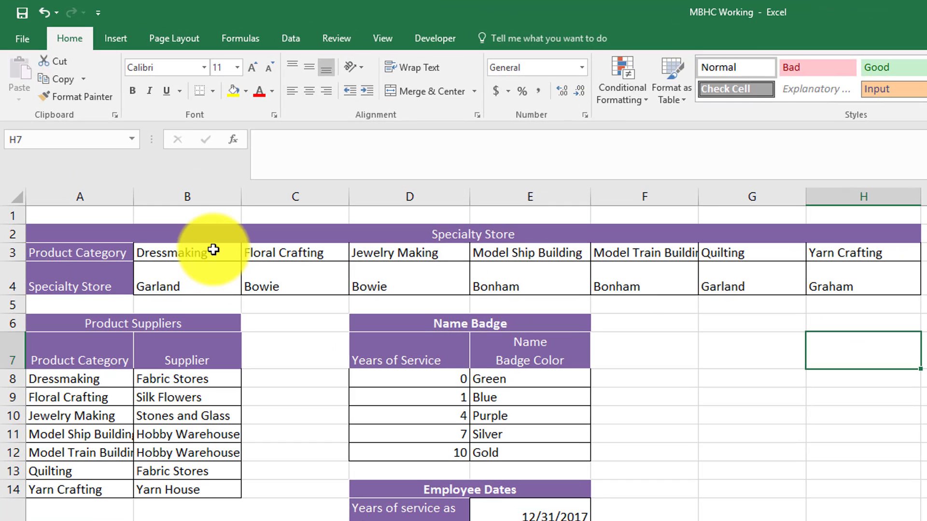
click(131, 159)
drag(268, 266, 765, 265)
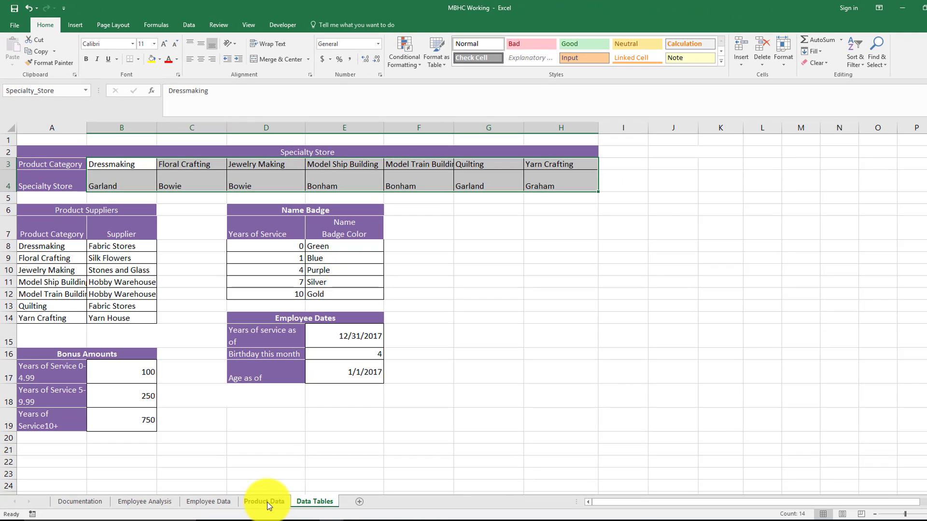
Add a Specialty Store column in E1 of the Product Data sheet
click(265, 502)
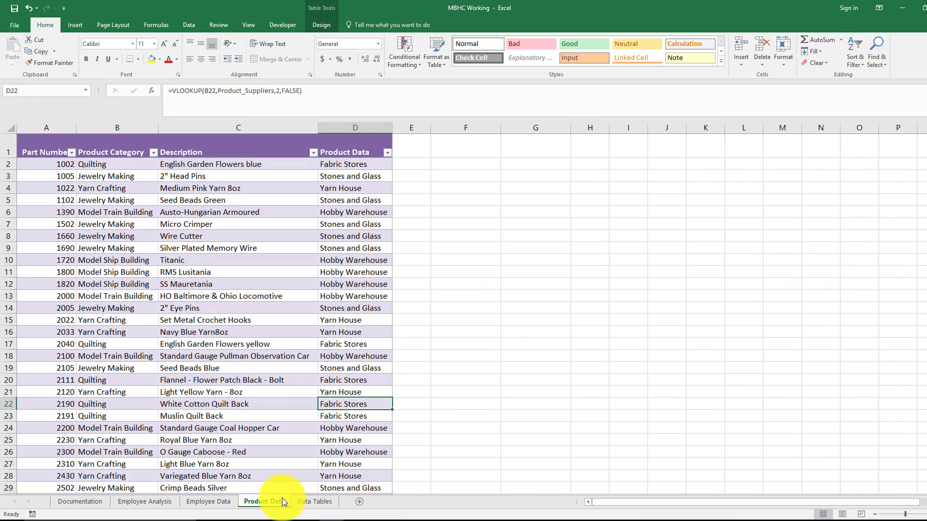
click(402, 147)
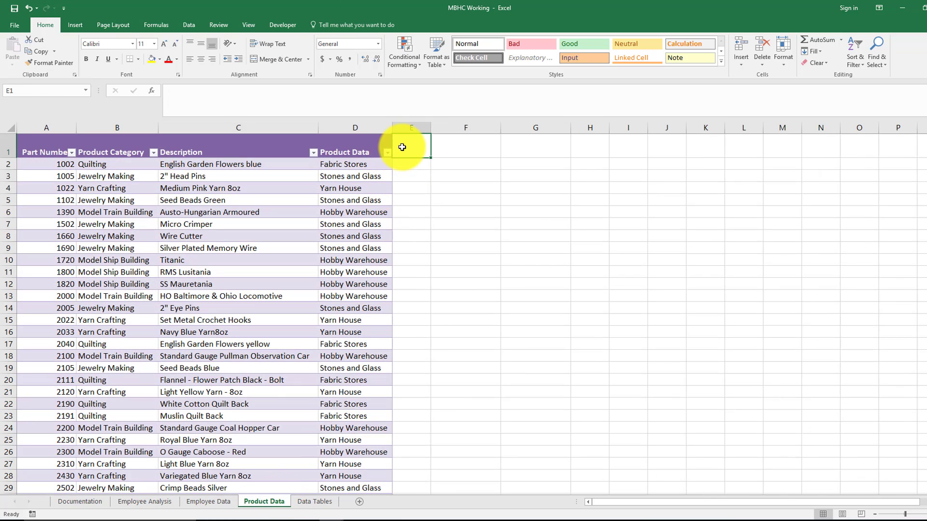
text(Spe)
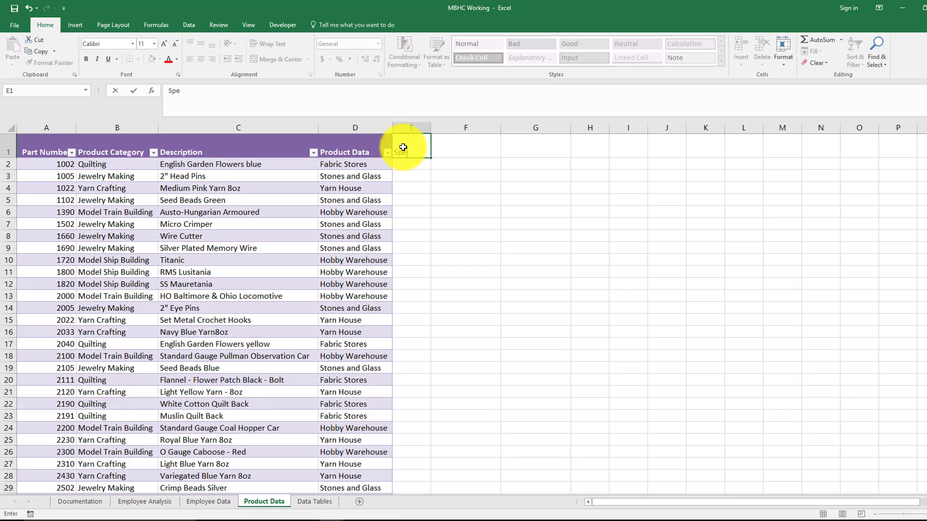
text(cialty Store)
key(Return)
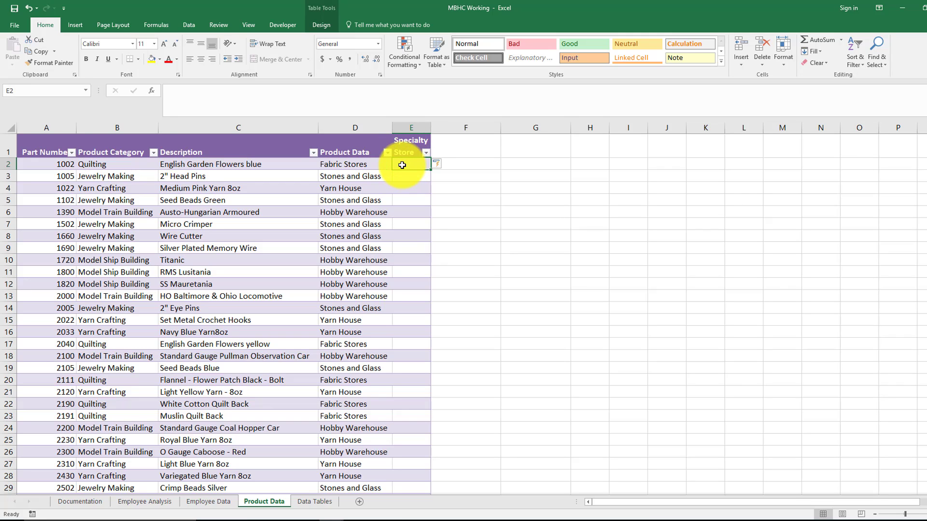
Start an HLOOKUP formula in E2 with its function arguments open, using the row's Product Category as lookup value
text(=Hlo)
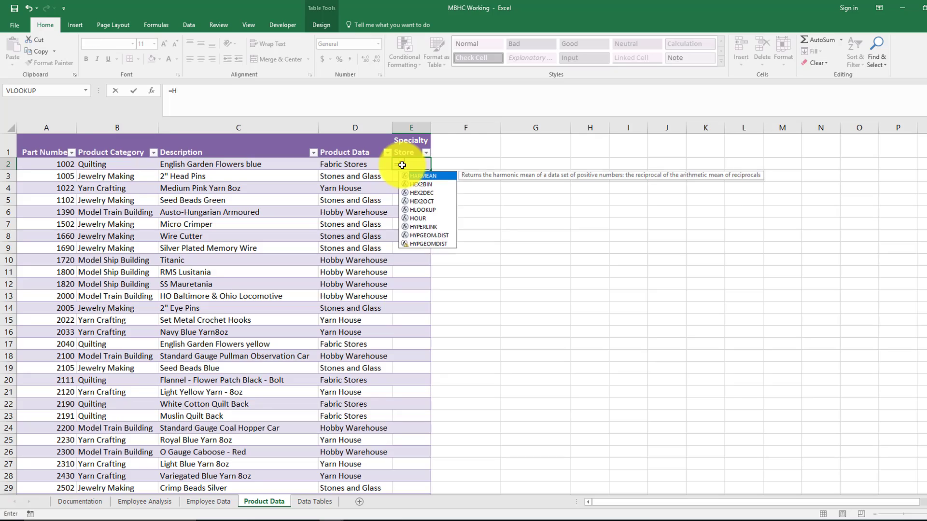
text(okup()
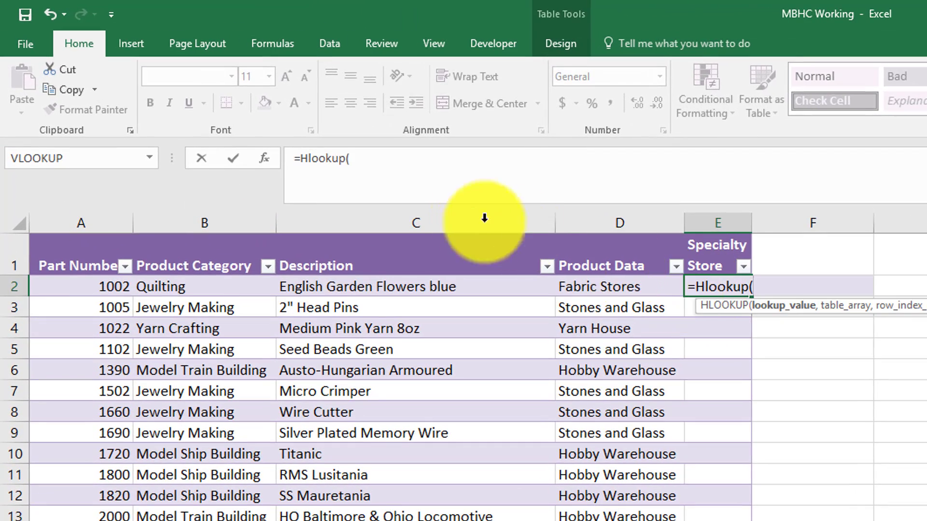
click(264, 160)
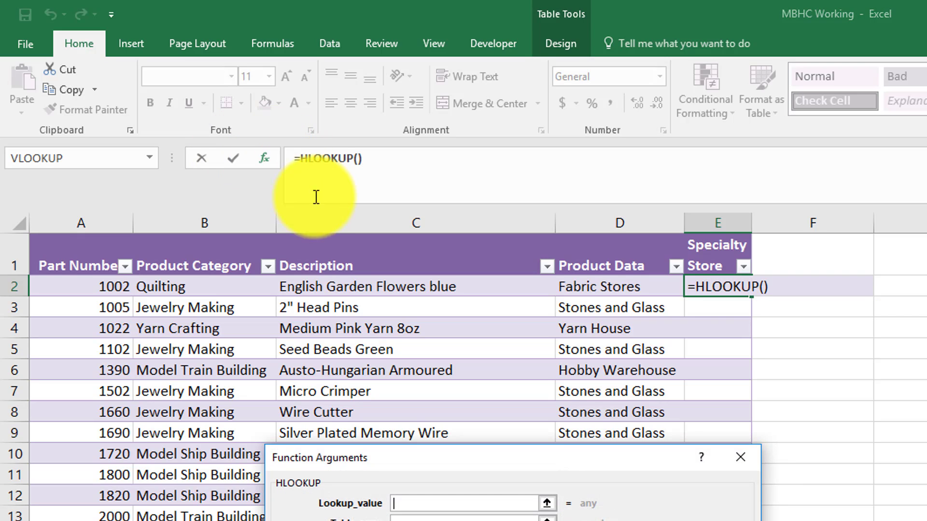
drag(552, 471, 734, 240)
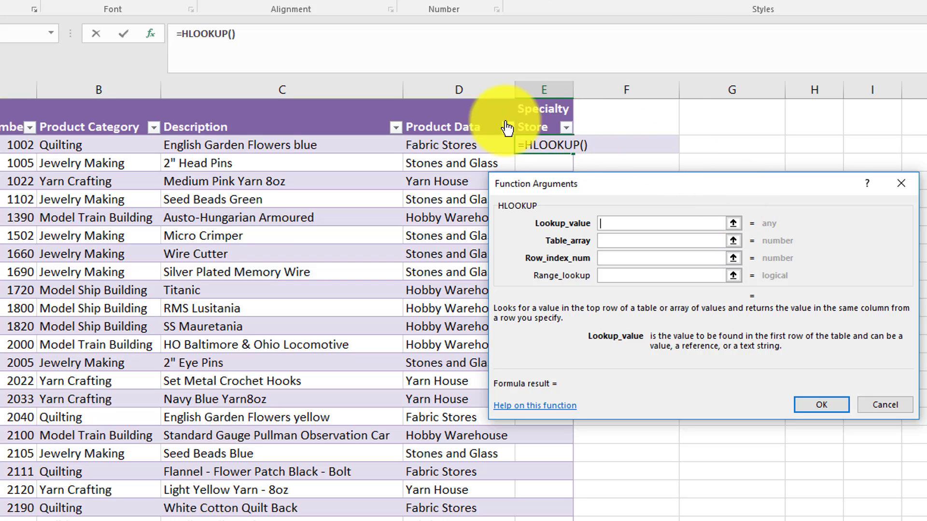
click(77, 147)
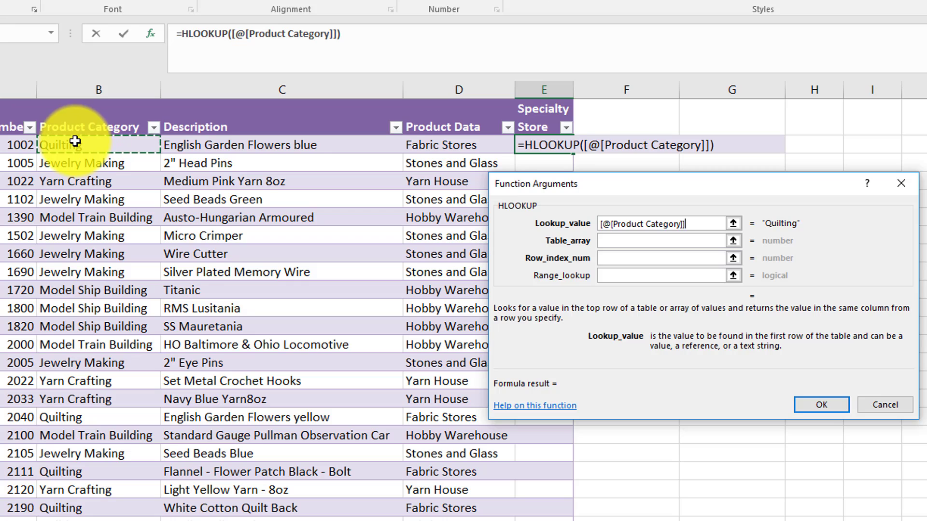
Set the HLOOKUP table array to the named range Specialty_Store
click(655, 240)
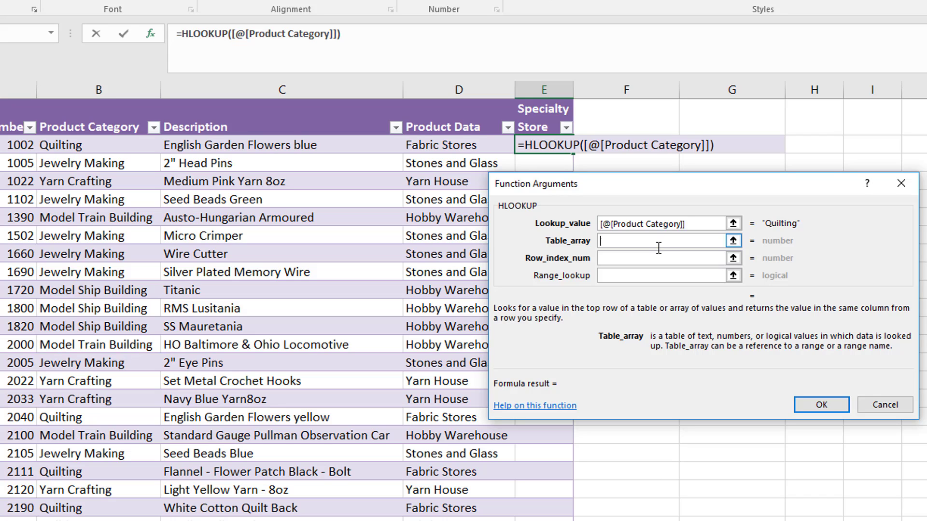
text(Spe)
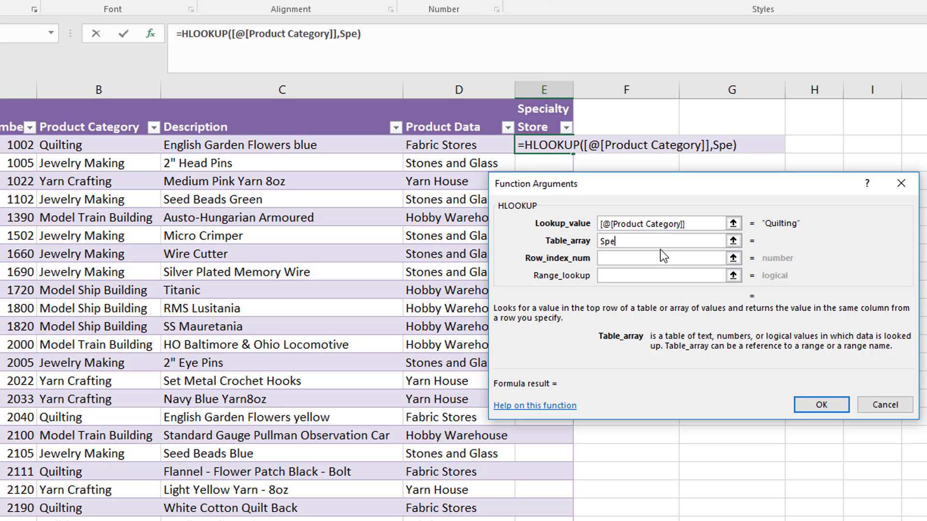
text(cialty)
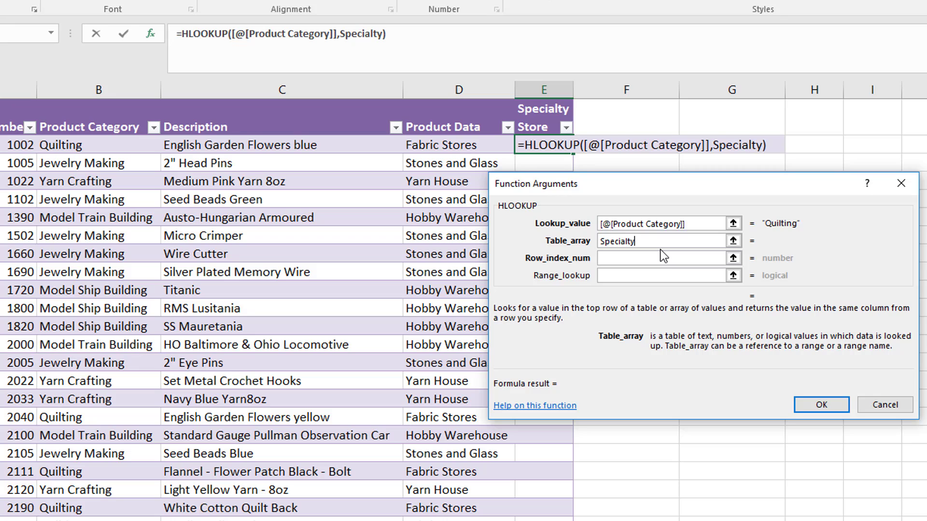
text(_Store)
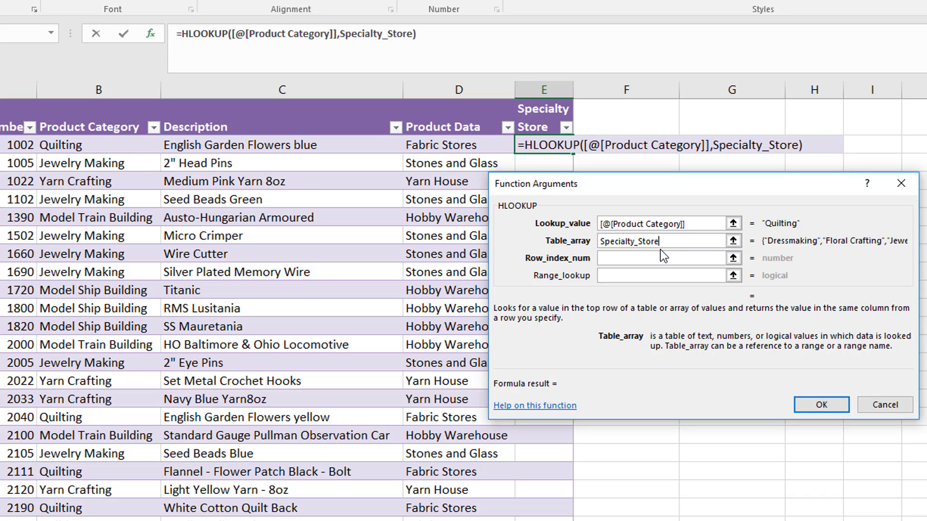
Set the row index number to 2 and the range lookup to False, and enter the HLOOKUP formula
click(669, 256)
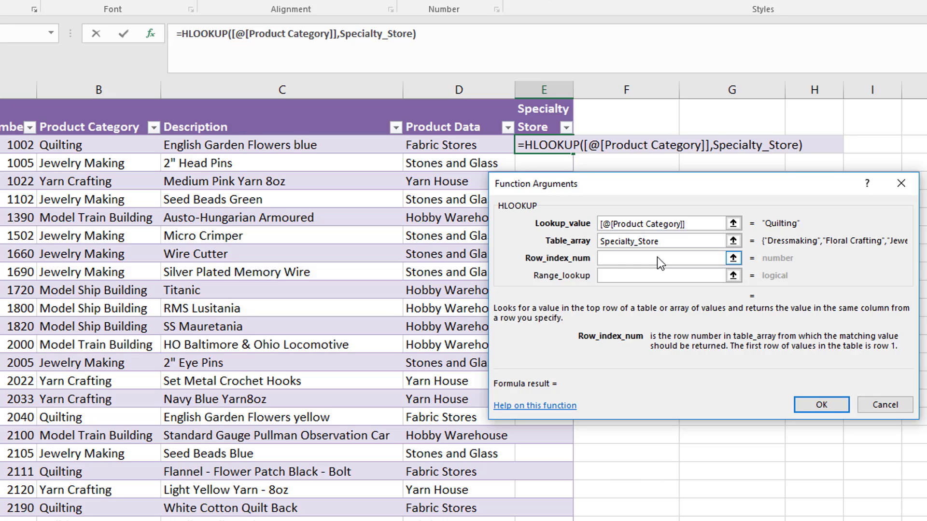
text(2)
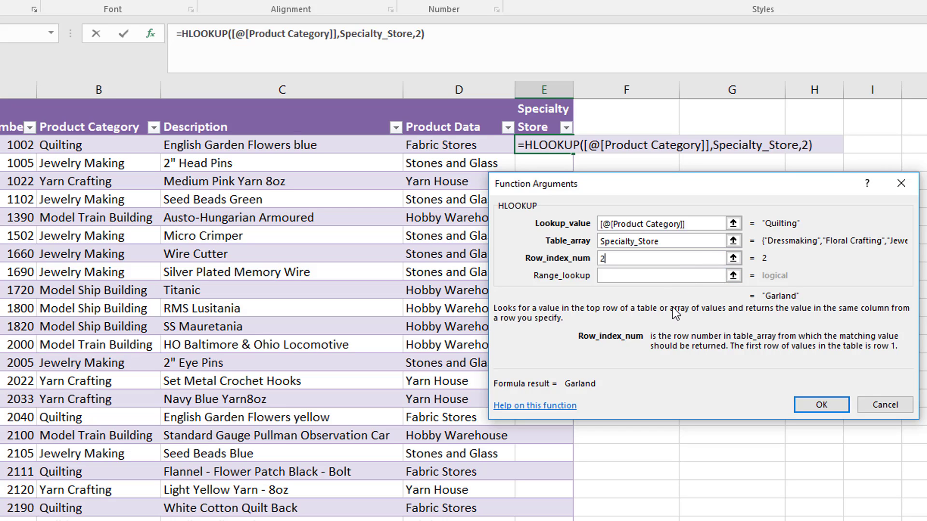
click(659, 274)
text(False)
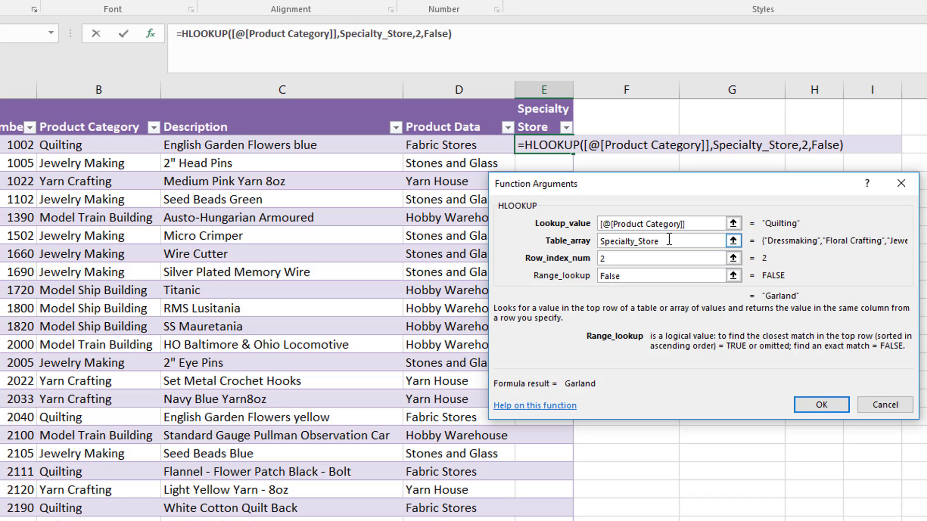
click(815, 404)
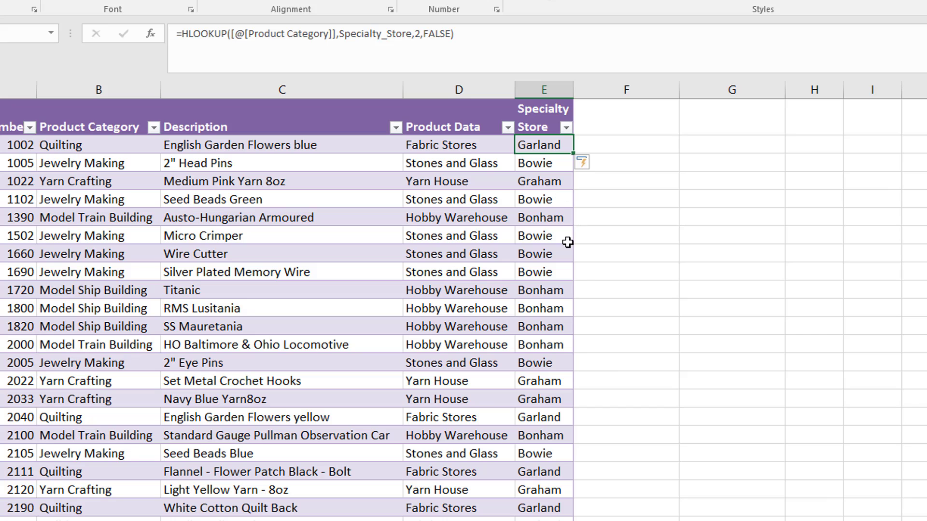
click(610, 198)
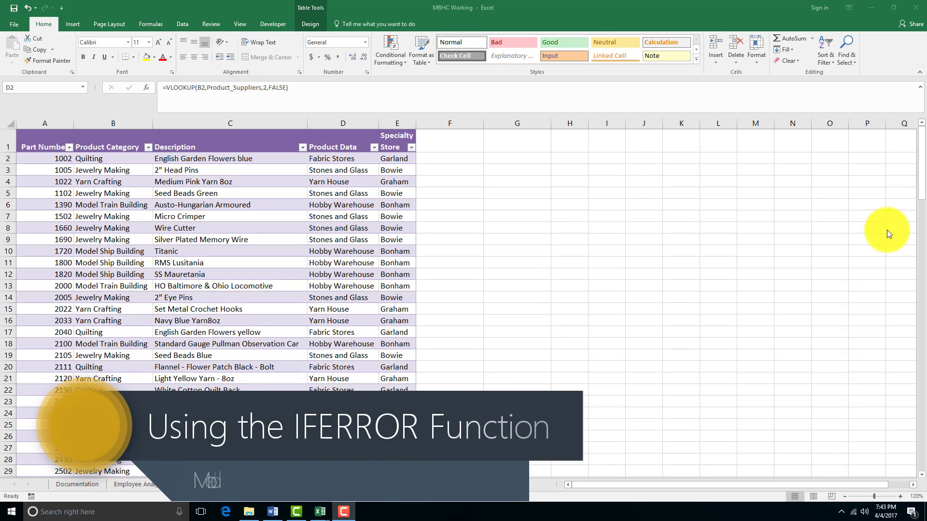
Insert an opening IFERROR function in front of the VLOOKUP formula in D47, in the 3-1/2" Scissors row
click(922, 193)
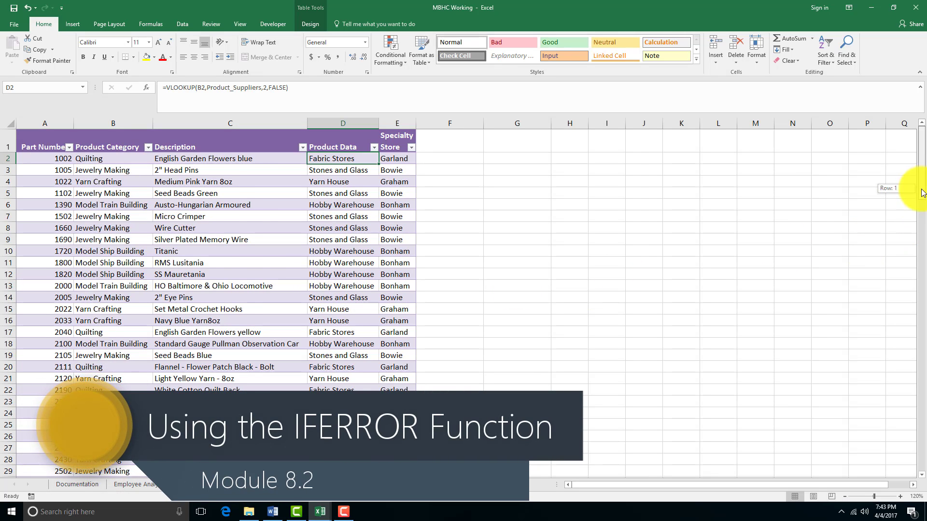
drag(922, 193, 912, 237)
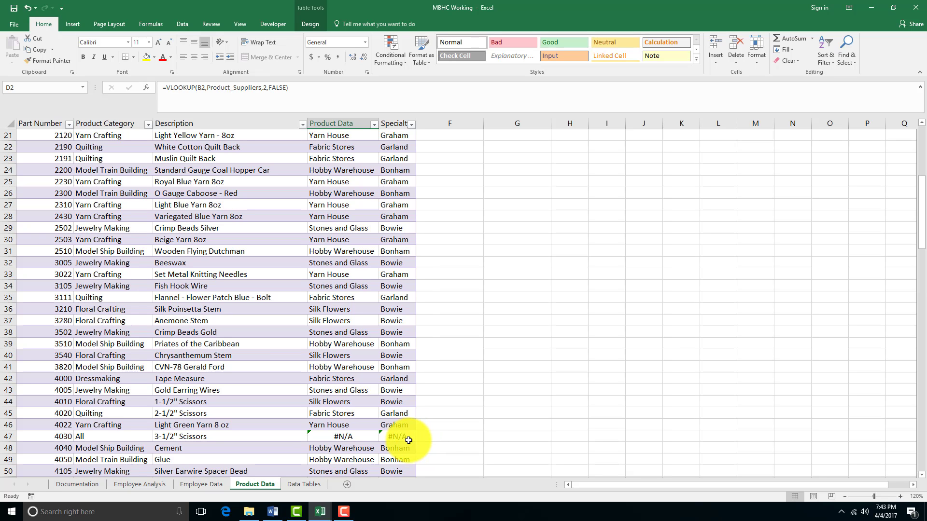
scroll(411, 439, up, 1)
scroll(412, 439, down, 1)
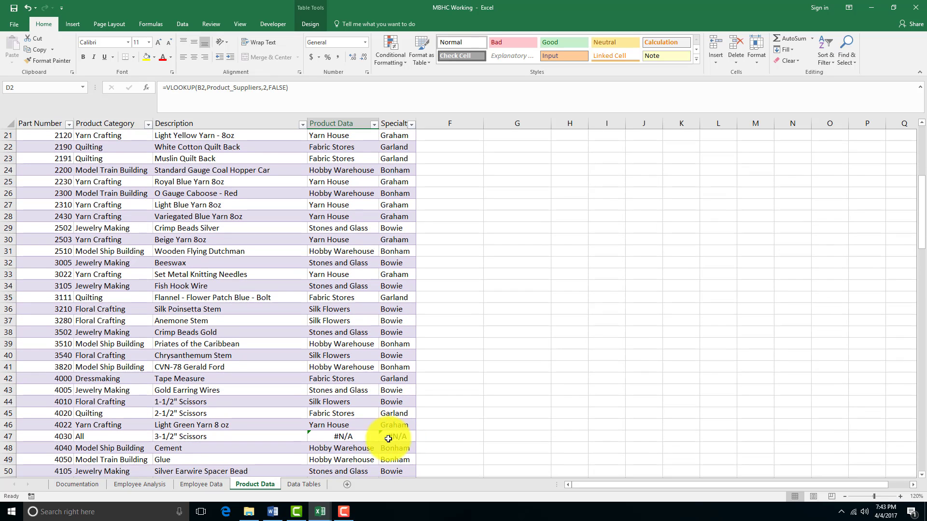
click(371, 439)
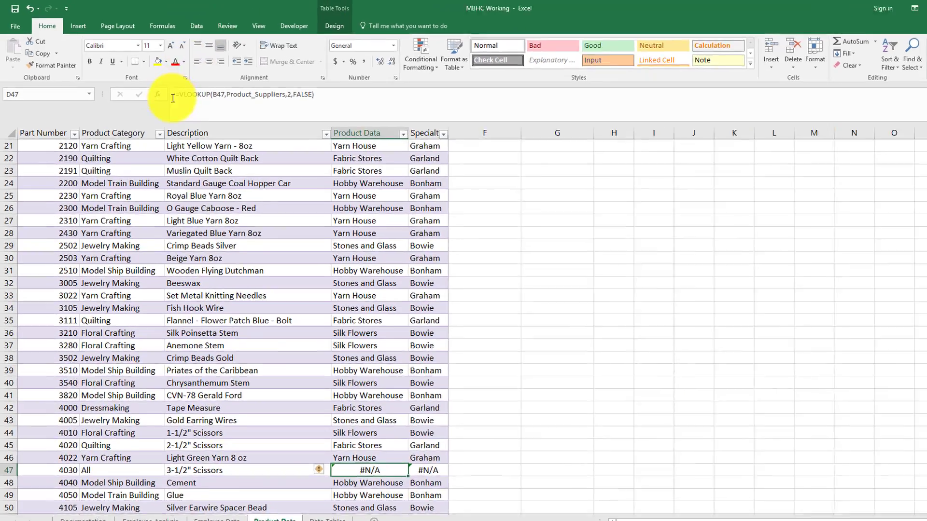
click(186, 98)
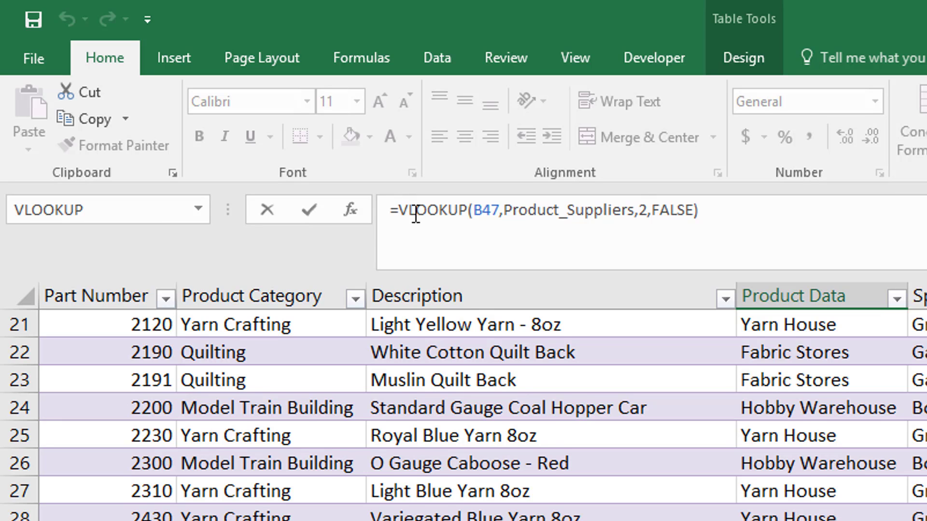
text(IFE)
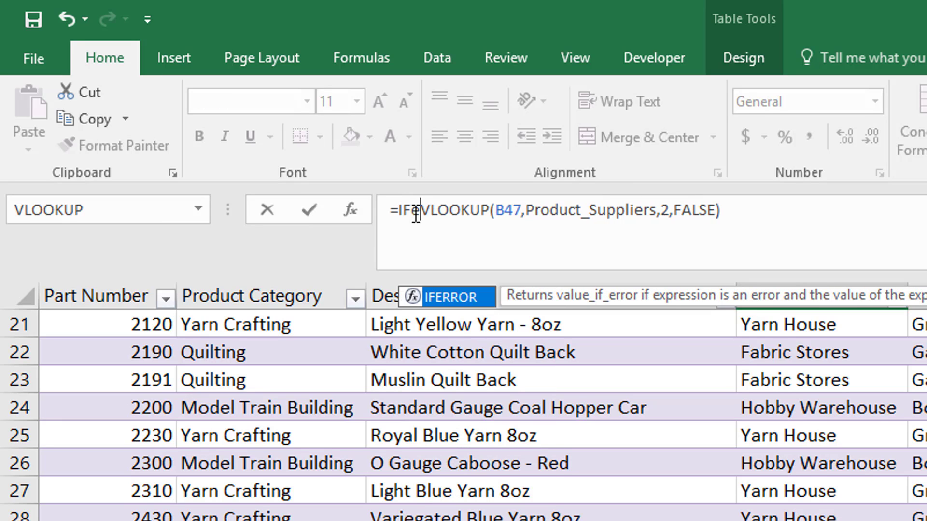
text(r)
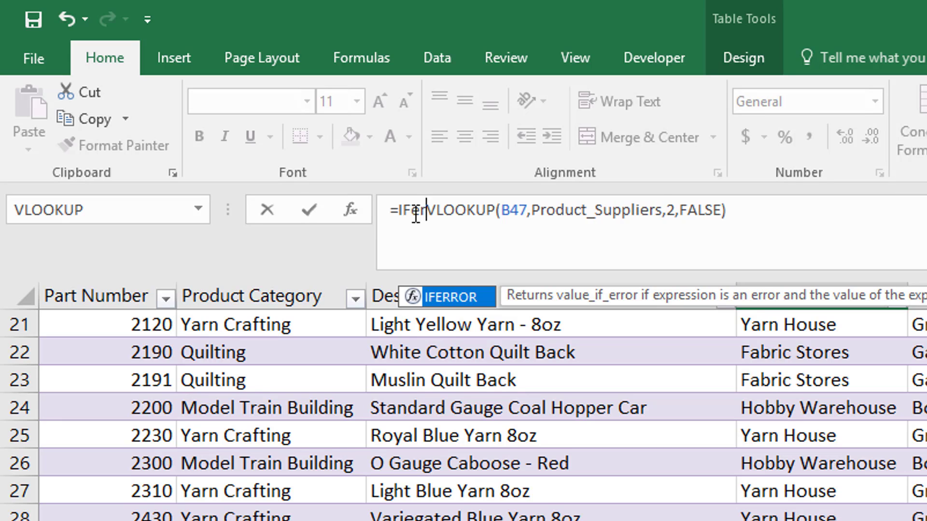
key(BackSpace)
key(BackSpace)
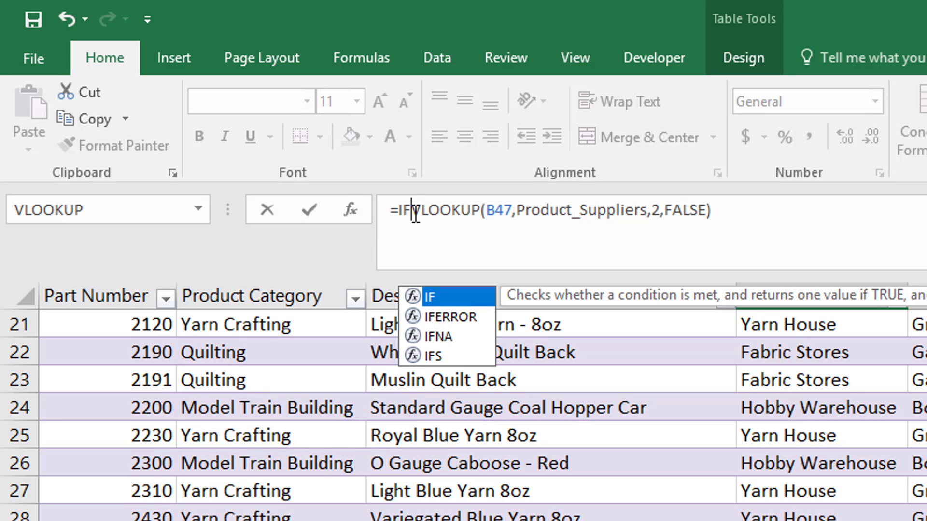
text(Er)
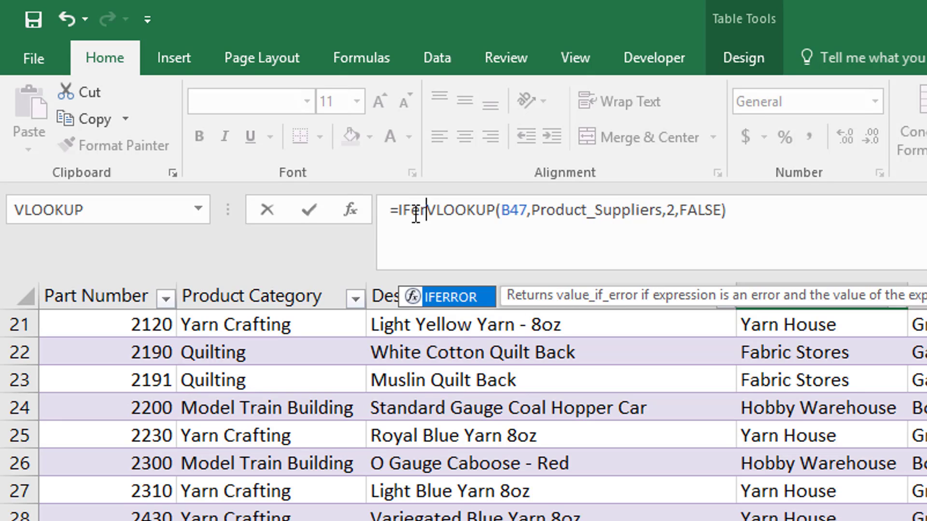
key(BackSpace)
key(BackSpace)
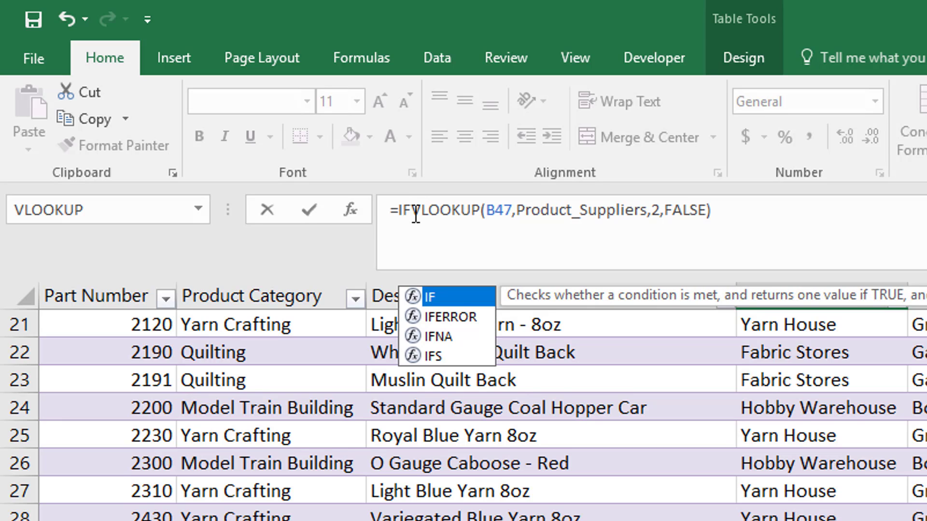
text(E)
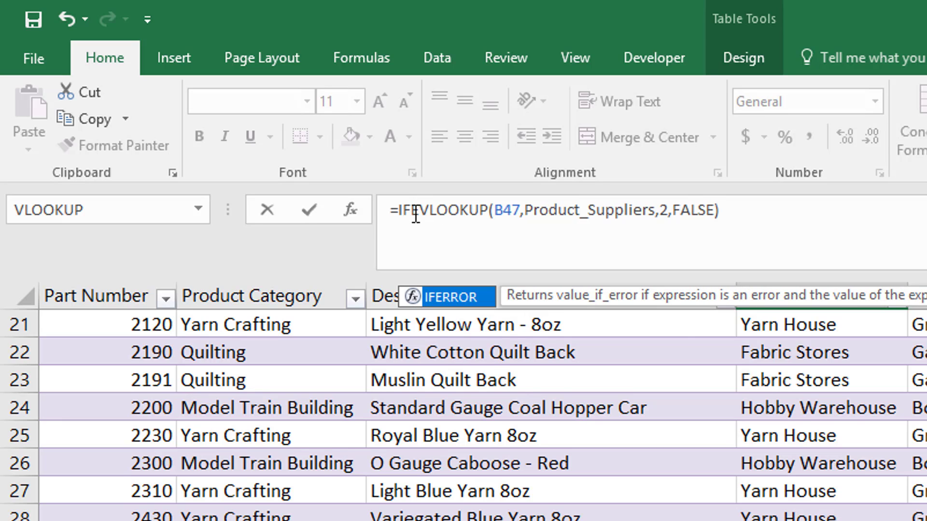
text(rror)
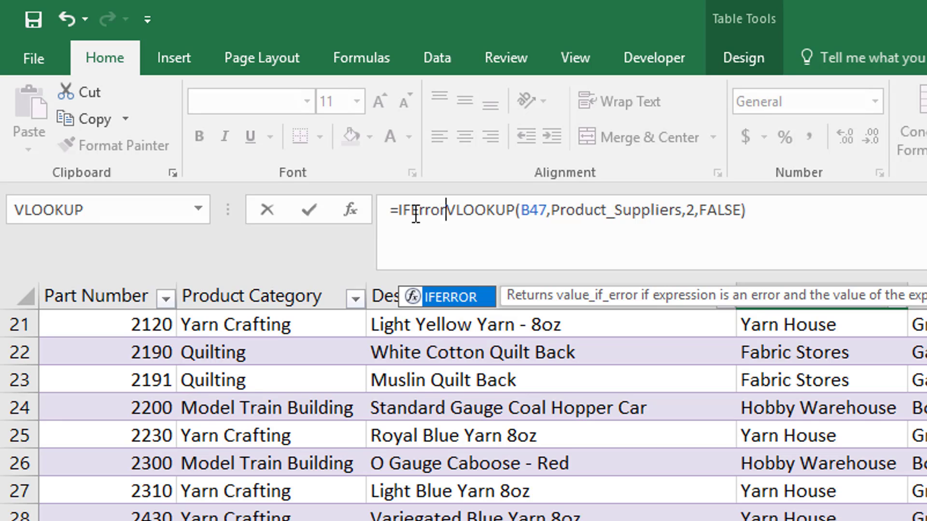
text(()
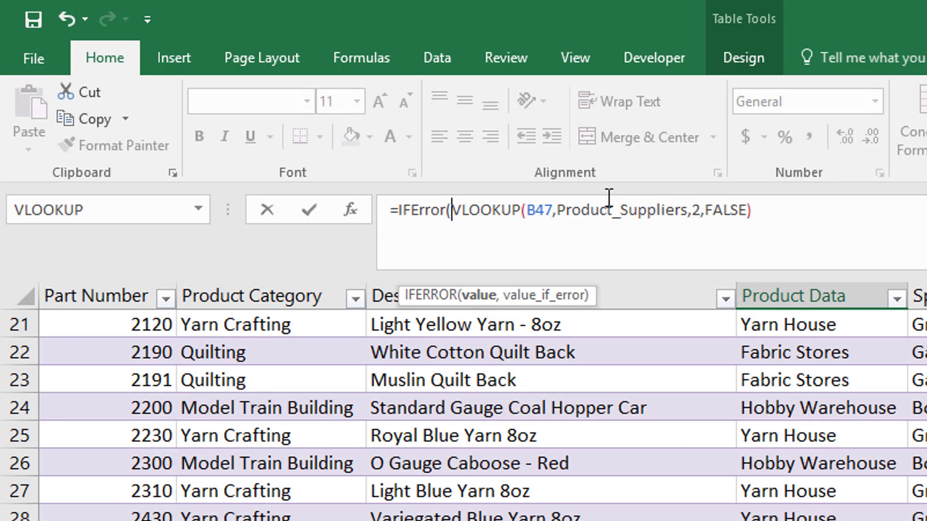
Give D47's IFERROR formula "Various" as its value if error, after the VLOOKUP, and enter the formula
click(759, 210)
text(,)
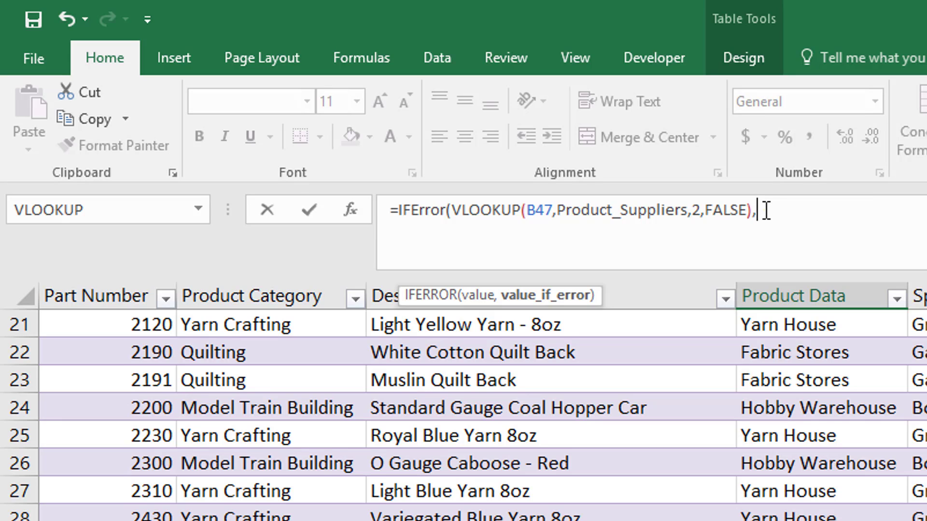
text("N)
text(ariou)
text(s)
text(")
text())
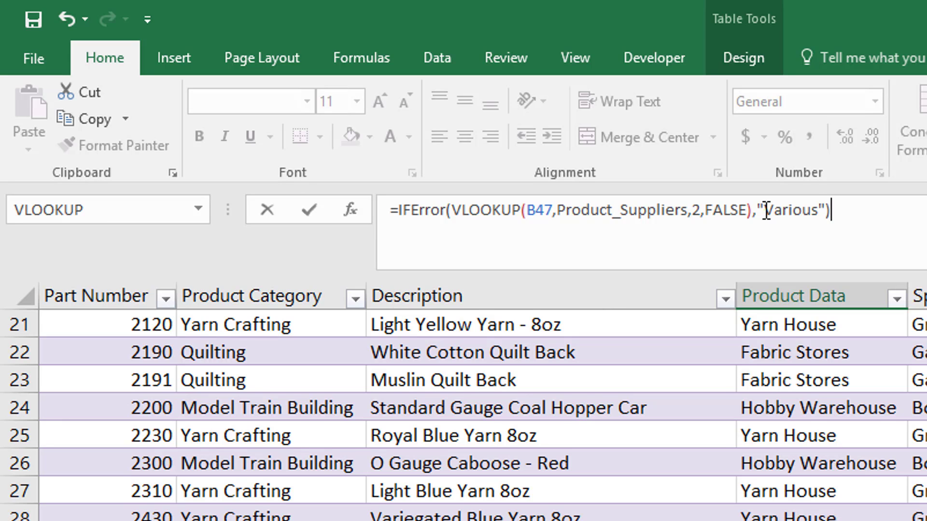
key(Return)
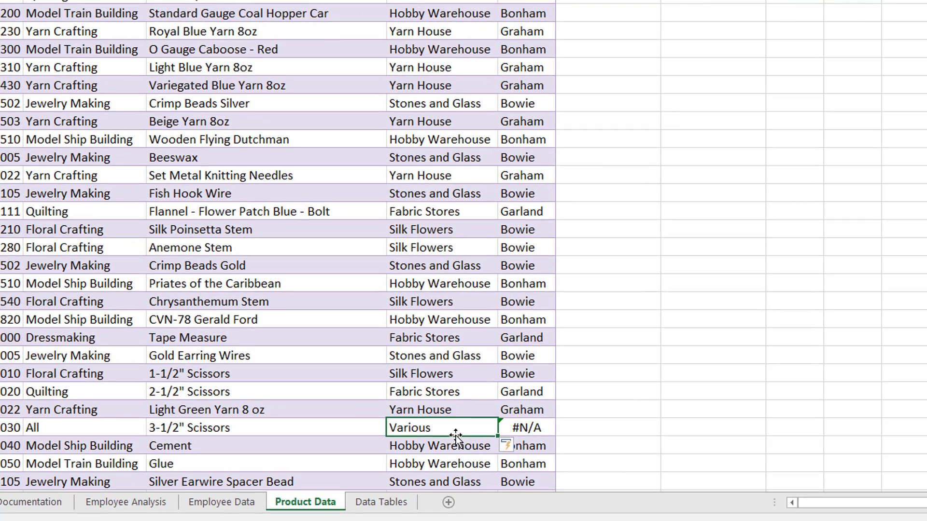
Insert an opening IFERROR function in front of the HLOOKUP formula in E47 of the Specialty Store column
click(518, 428)
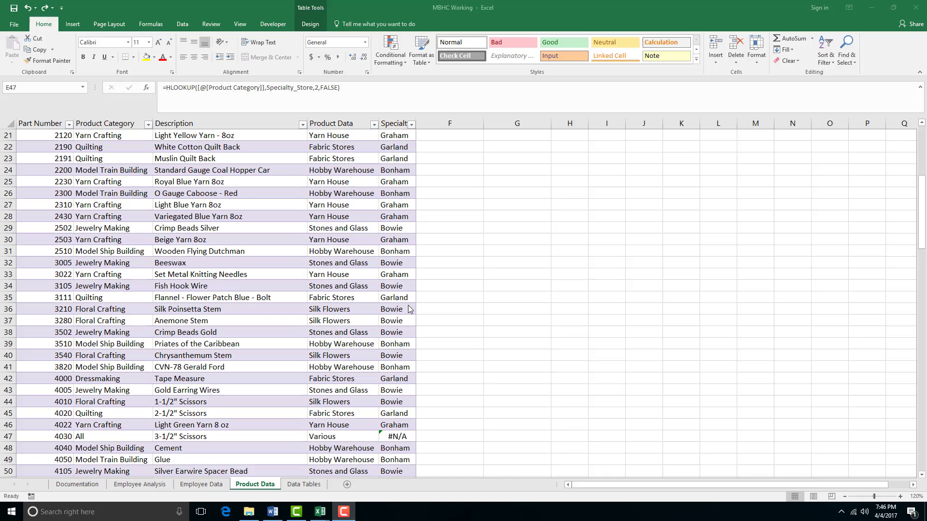
click(168, 86)
click(168, 92)
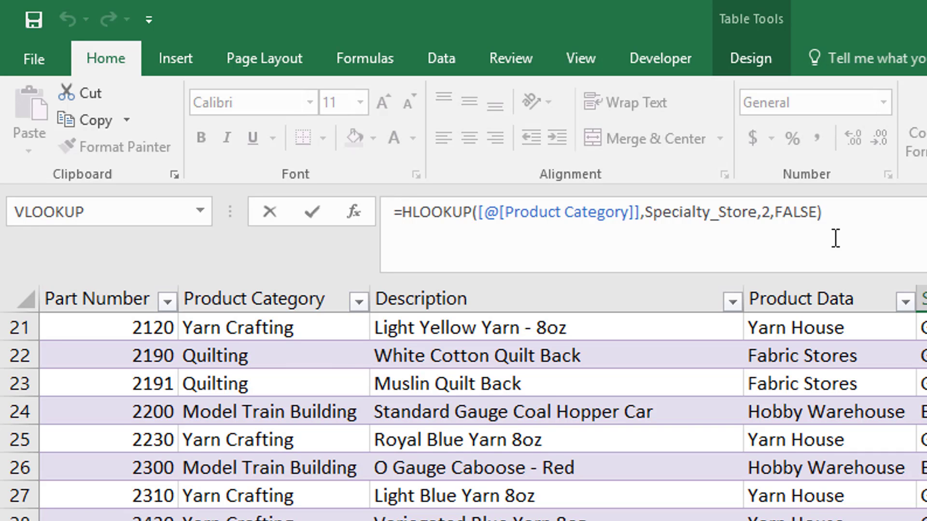
text(If)
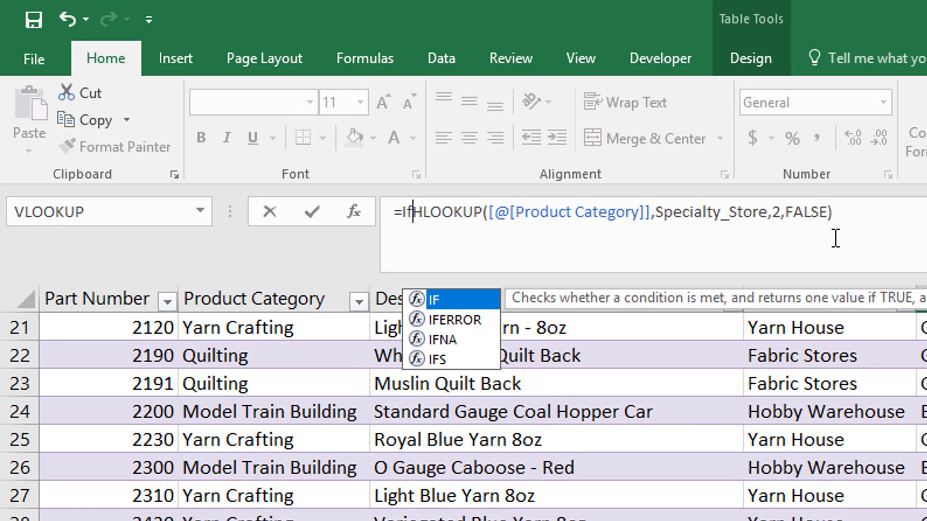
key(BackSpace)
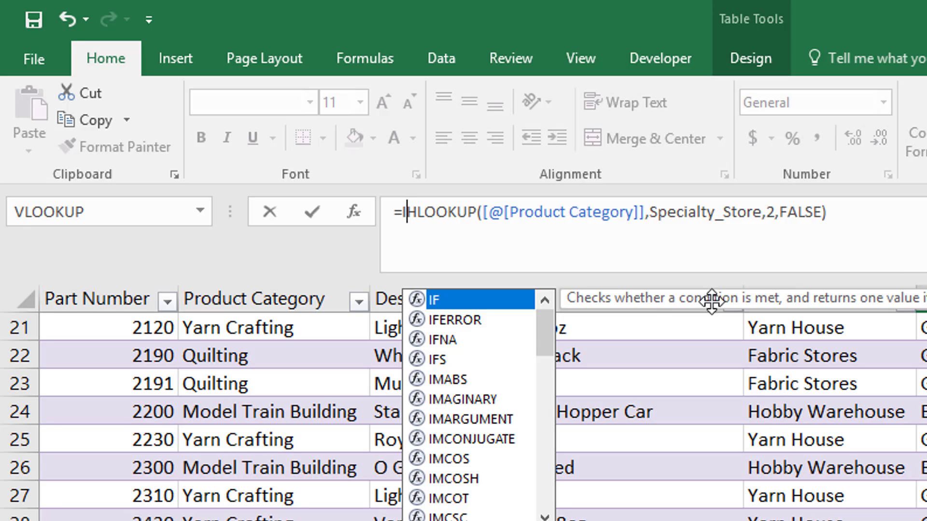
double_click(465, 314)
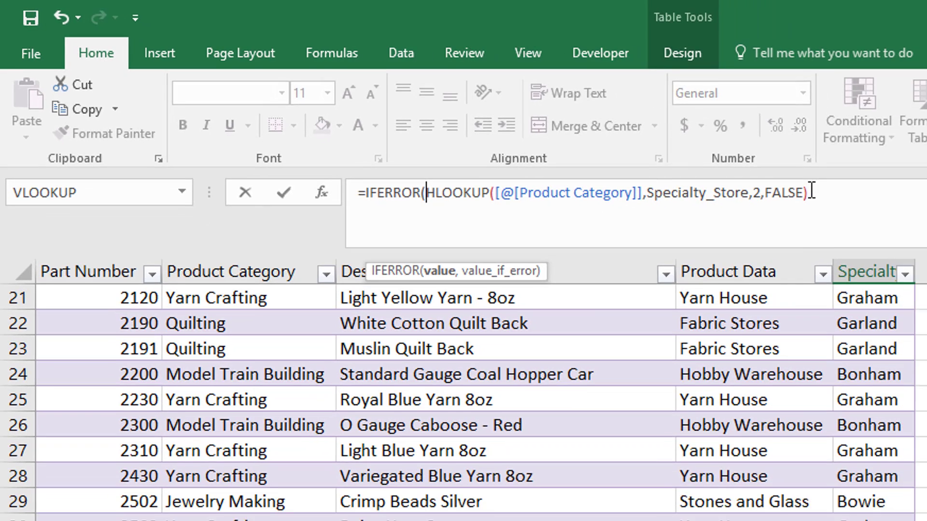
Complete E47's IFERROR formula with "Various" as the value if error, enter it, and check D47 and E47
click(908, 209)
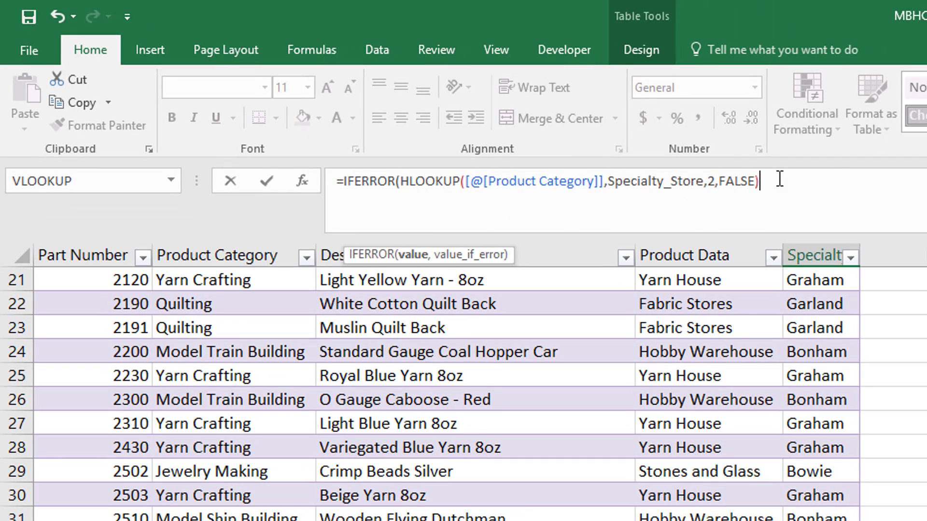
text(,)
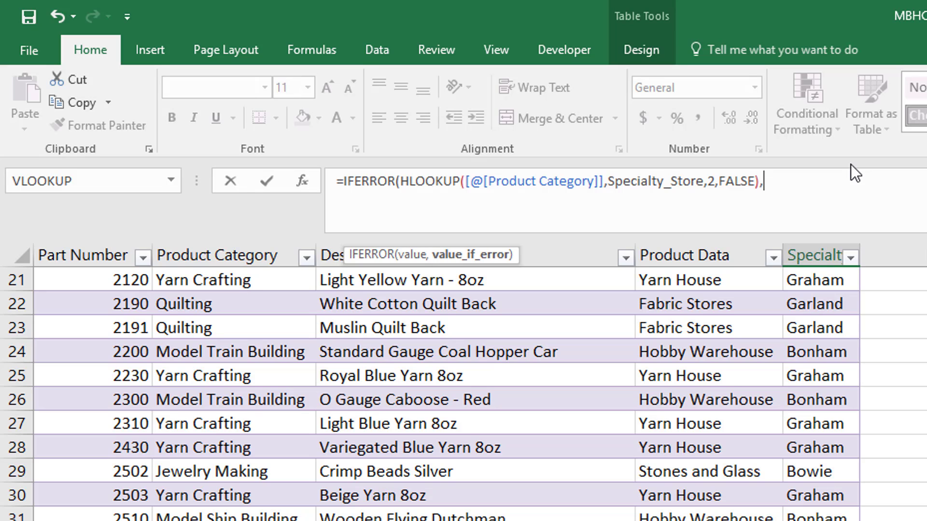
text("Various)
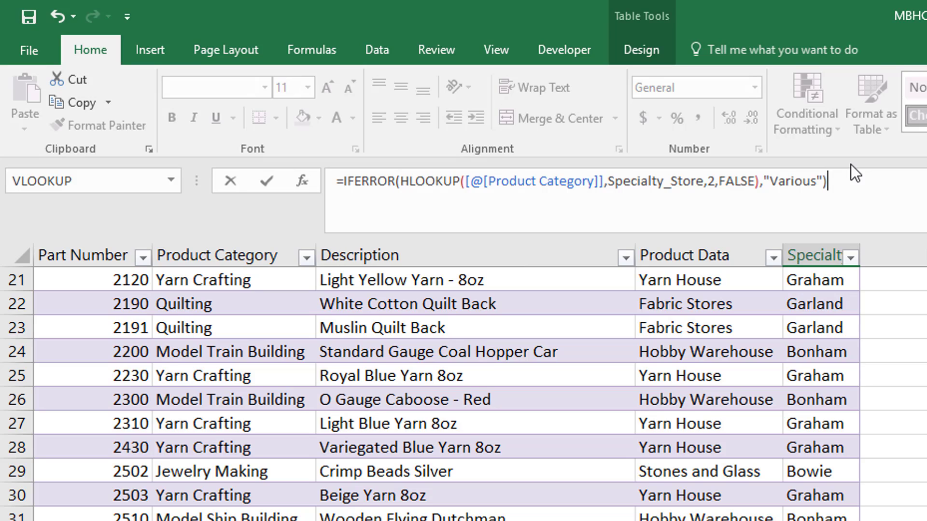
key(Return)
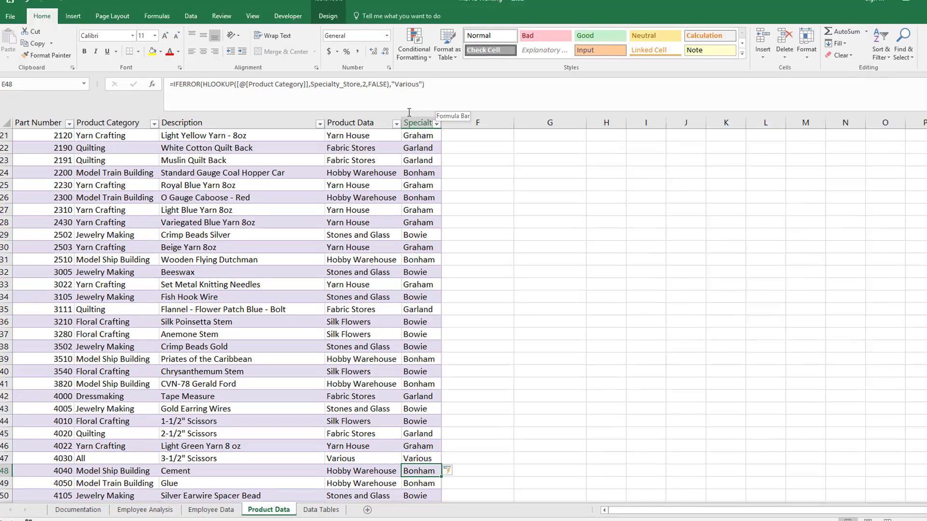
click(372, 459)
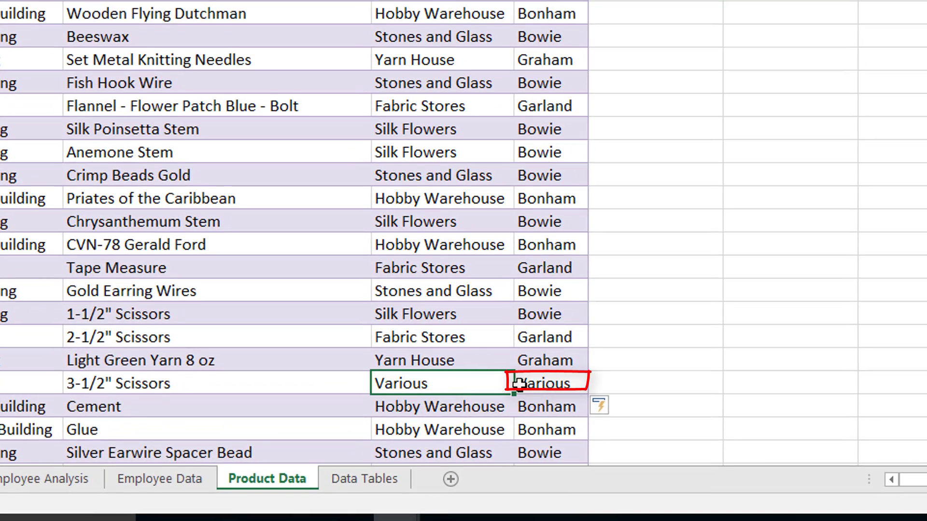
click(535, 389)
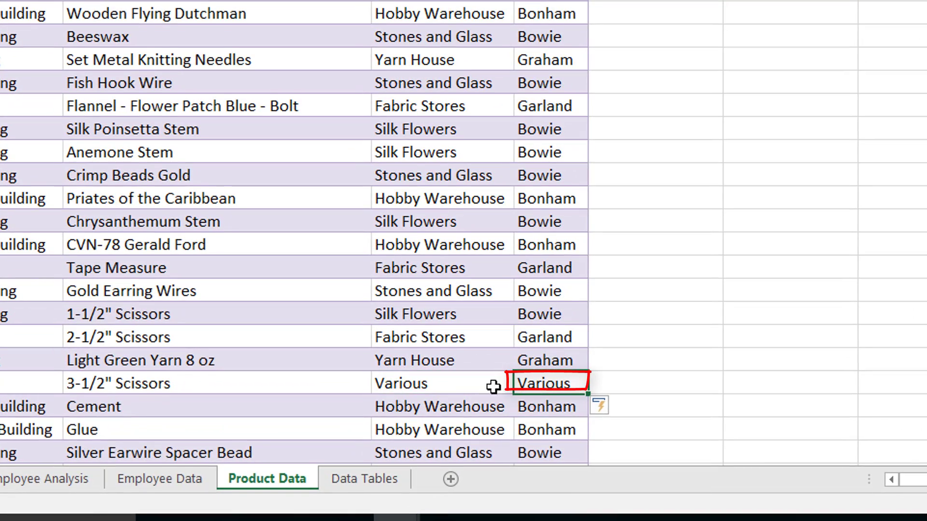
click(469, 386)
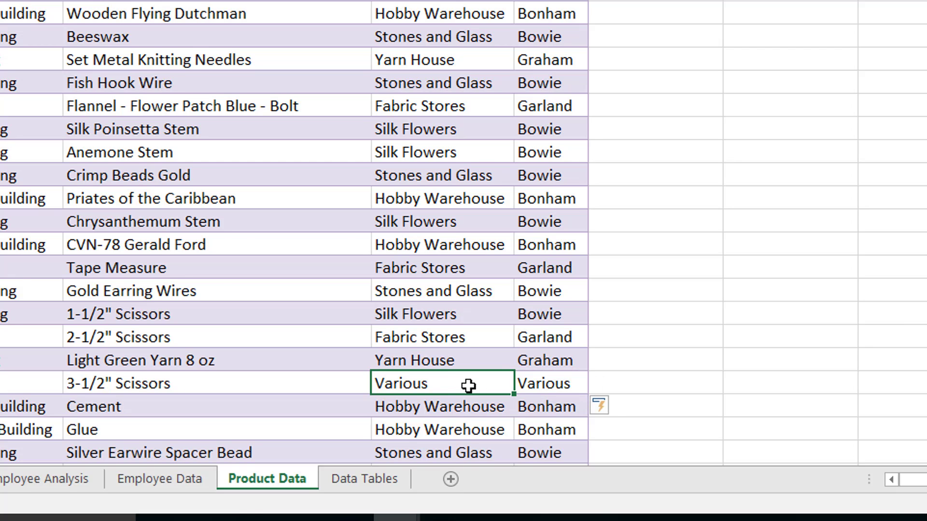